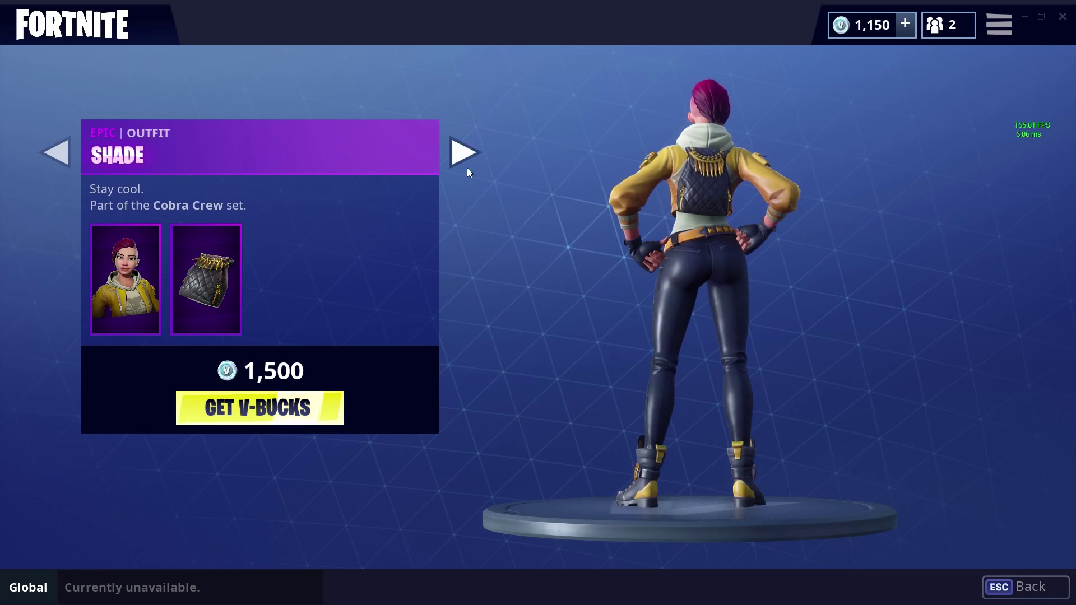
Step: Leave the Shade outfit page and preview the Star Power emote from the daily items in the item shop
left_click(1038, 584)
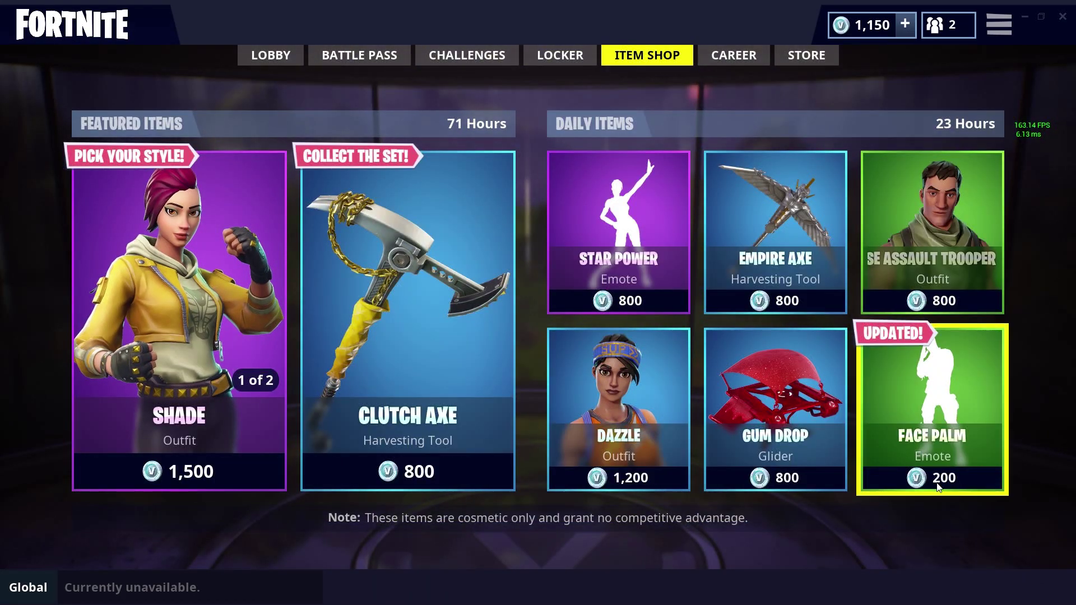
left_click(655, 222)
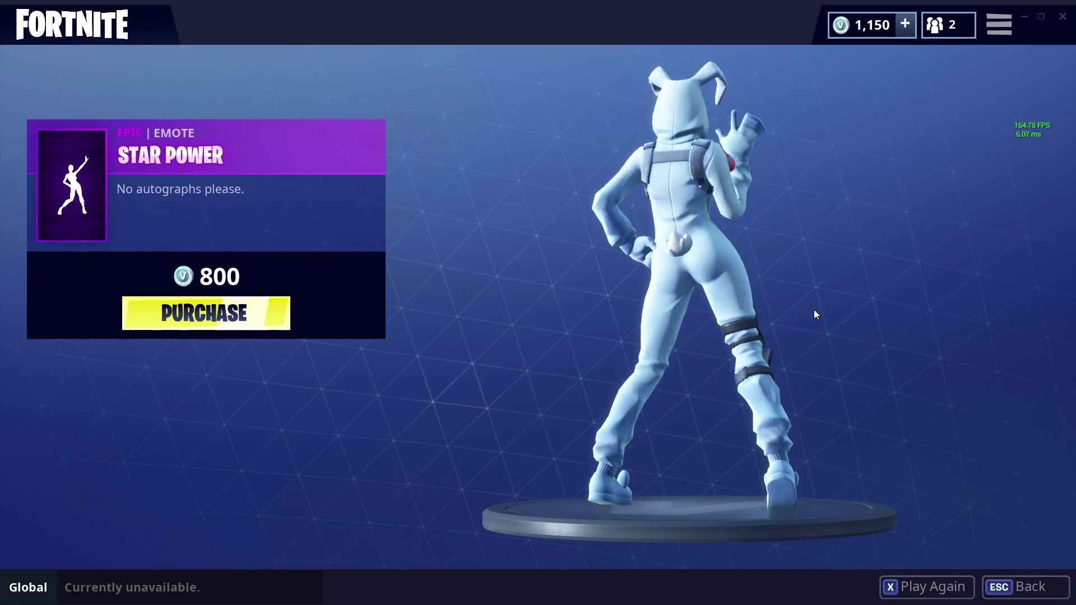
left_click(988, 584)
left_click(592, 278)
left_click(180, 317)
left_click(1008, 587)
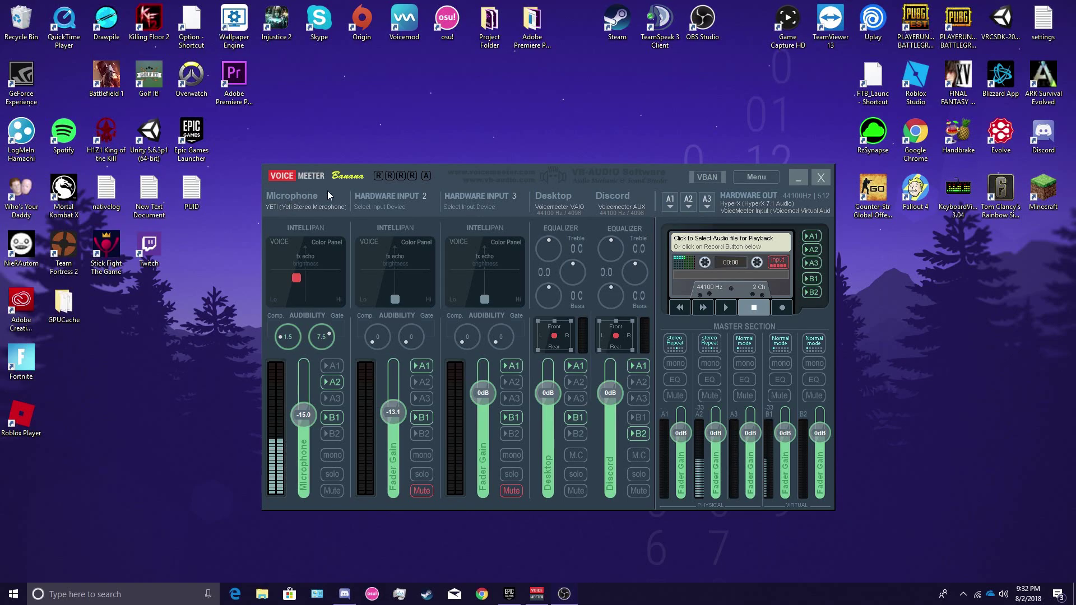
Step: Reposition the VoiceMeeter Banana window higher on the desktop and examine the device choices for the Microphone input
left_click_drag(439, 171, 429, 127)
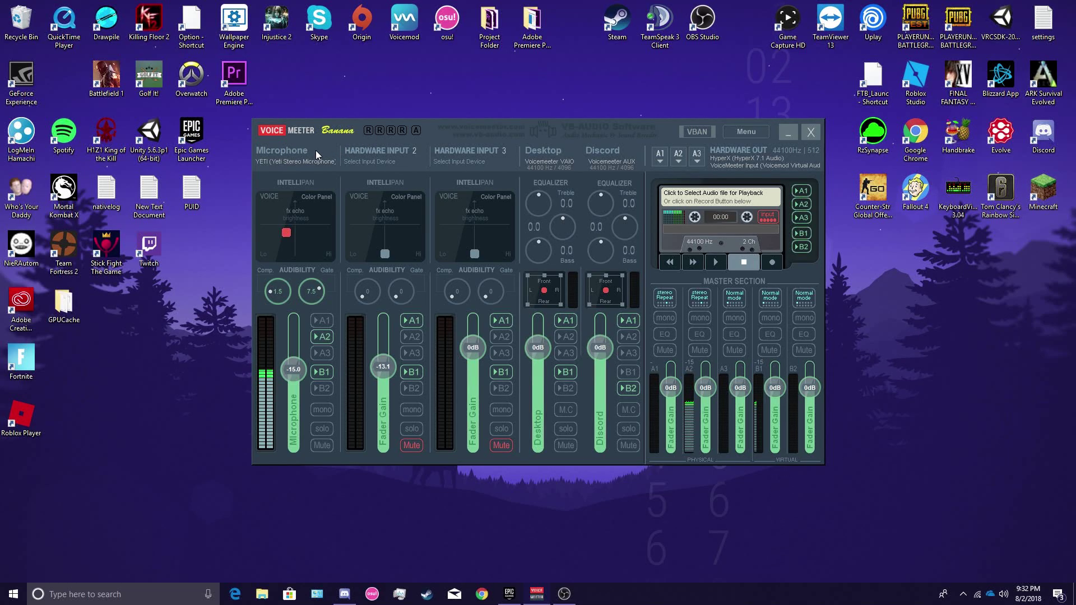
left_click(275, 162)
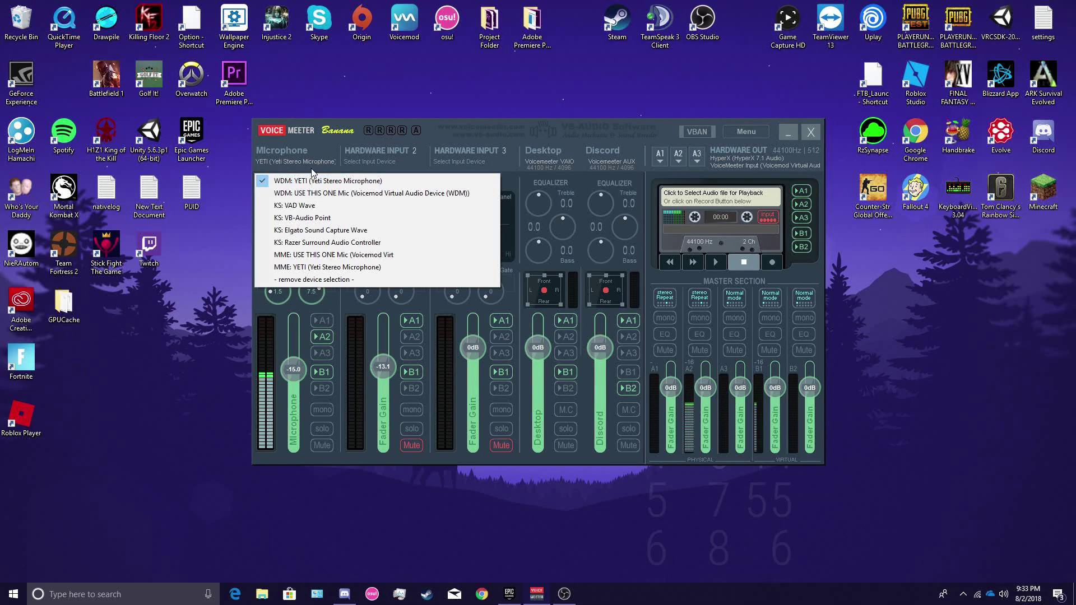
left_click(224, 238)
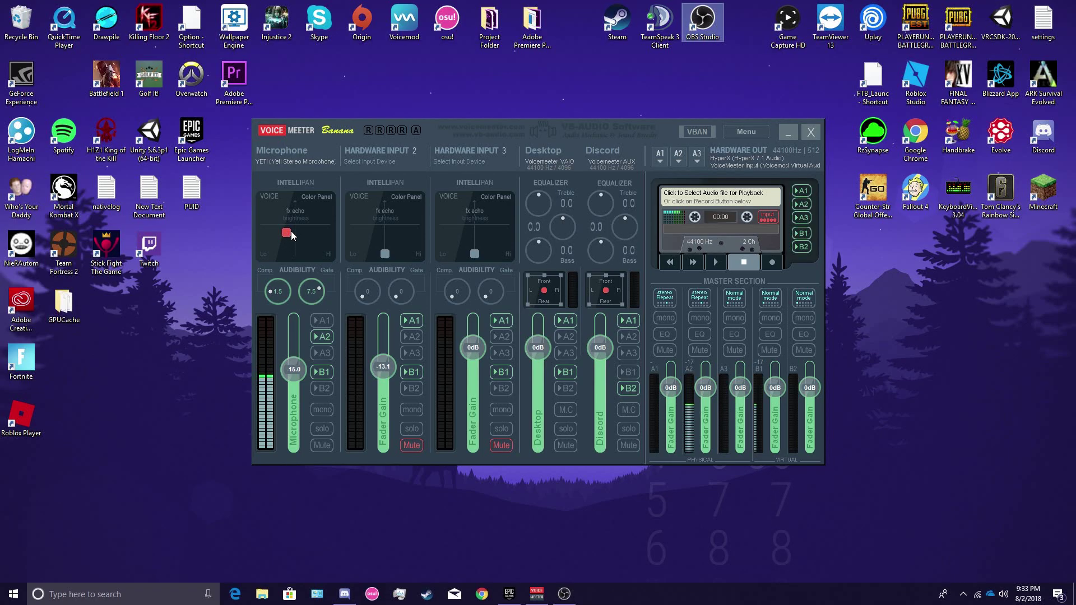
Step: Nudge the Microphone's IntelliPan voice point, and turn its gate down to 0 and back up to 7.5
mouse_move(287, 232)
left_mouse_down()
mouse_move(281, 270)
mouse_move(350, 213)
mouse_move(355, 178)
mouse_move(311, 130)
mouse_move(242, 126)
mouse_move(215, 207)
mouse_move(223, 280)
mouse_move(287, 233)
left_mouse_up()
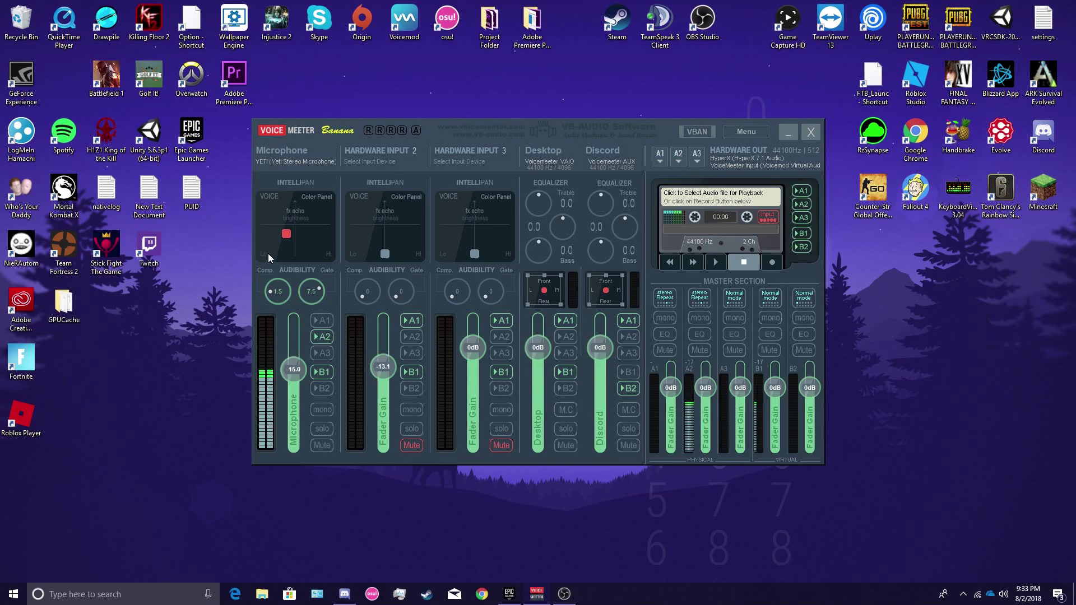
left_click_drag(287, 236, 286, 236)
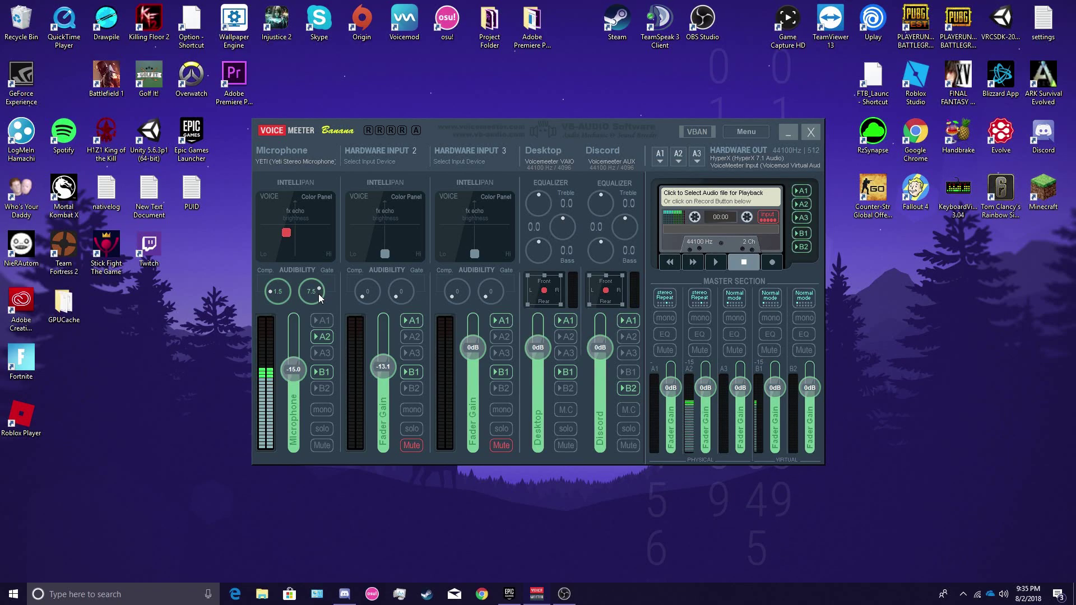
left_click_drag(318, 293, 301, 378)
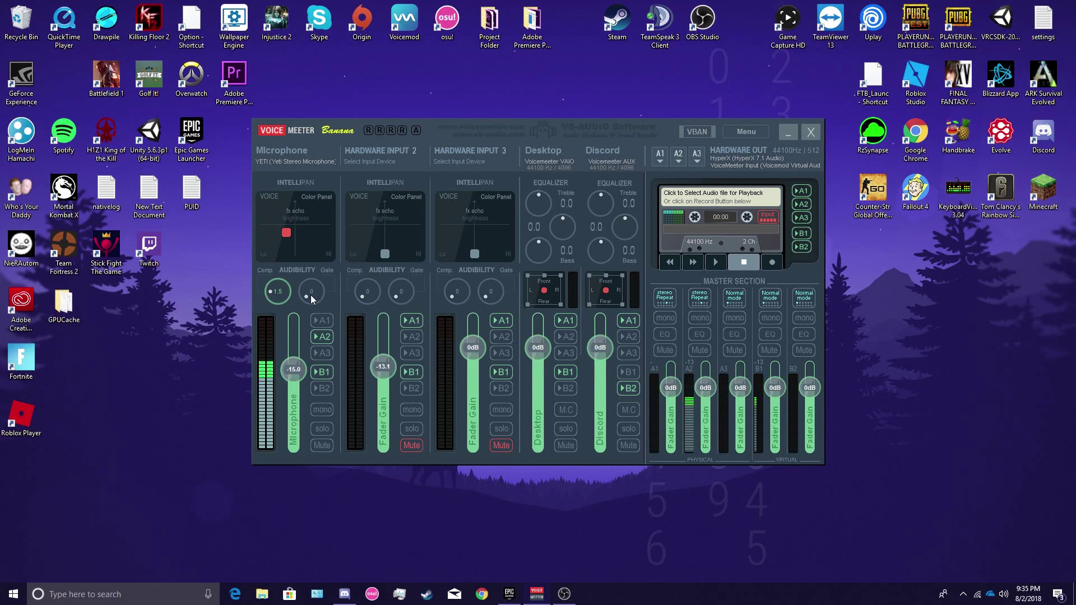
mouse_move(308, 295)
left_mouse_down()
mouse_move(303, 285)
mouse_move(308, 310)
left_mouse_up()
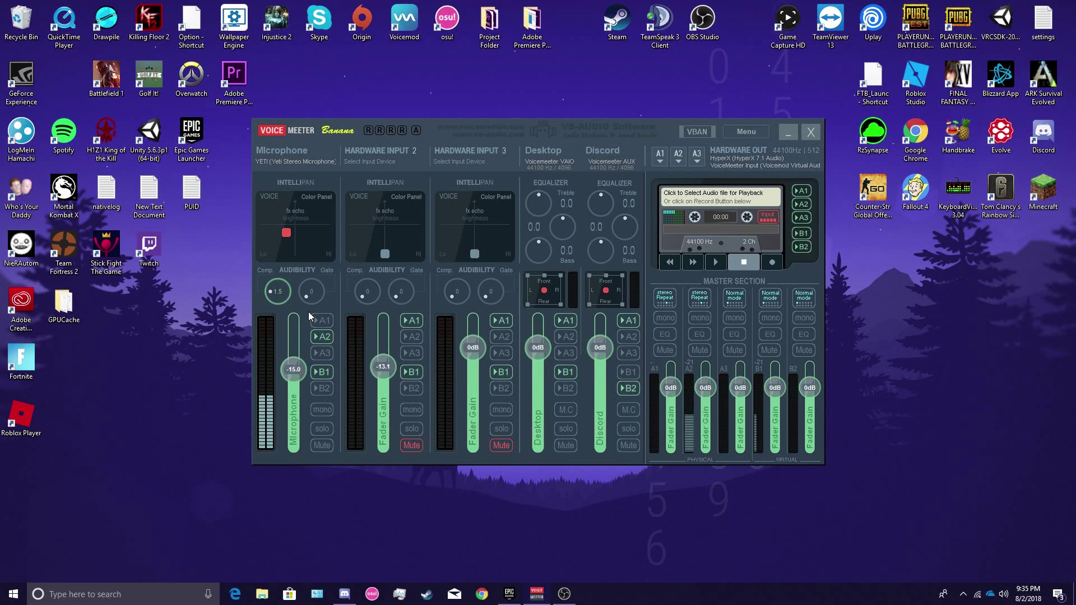
left_click_drag(307, 297, 316, 254)
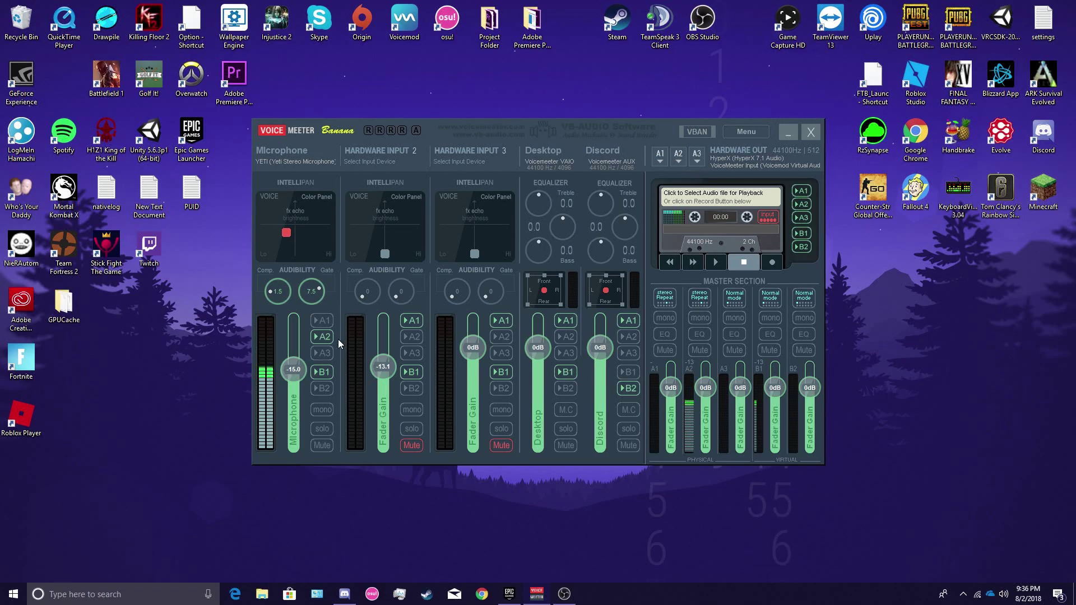
Step: Check which device is assigned to hardware output A2 and the Microphone channel's A2 routing
left_click(679, 154)
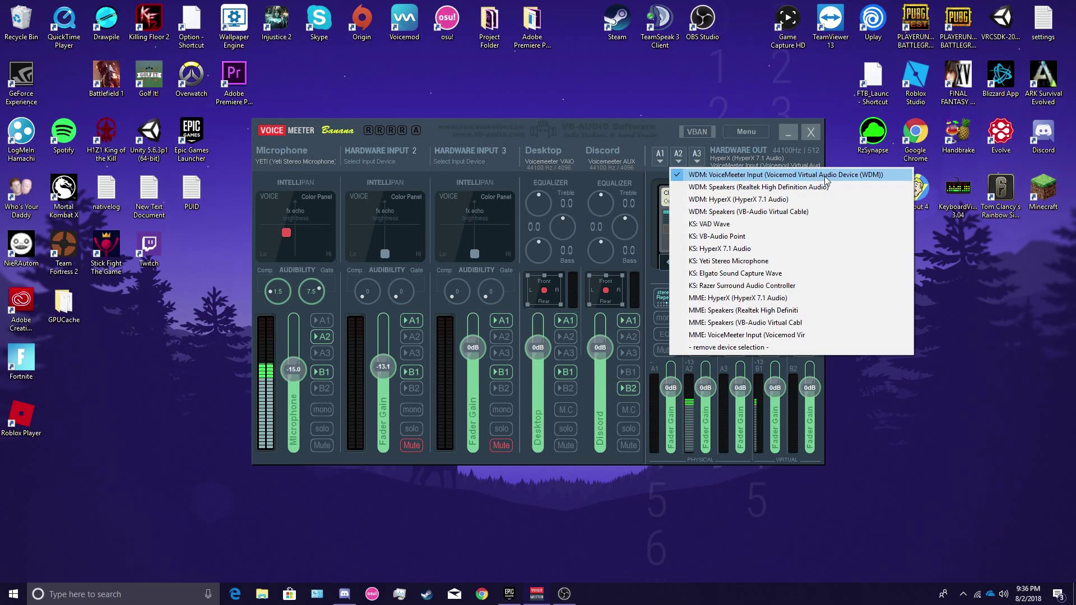
left_click(609, 83)
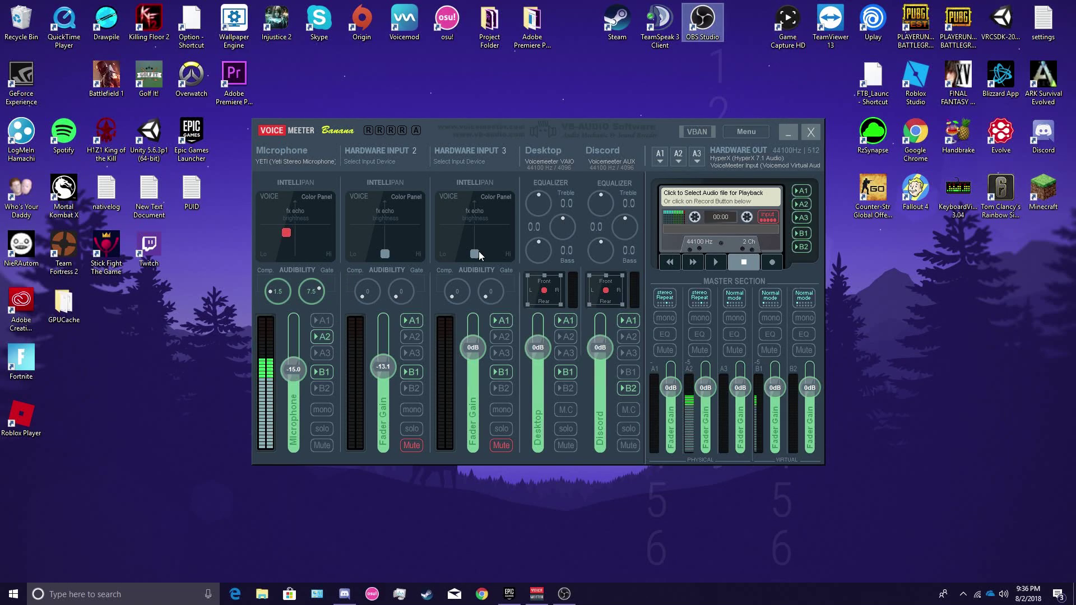
left_click(679, 159)
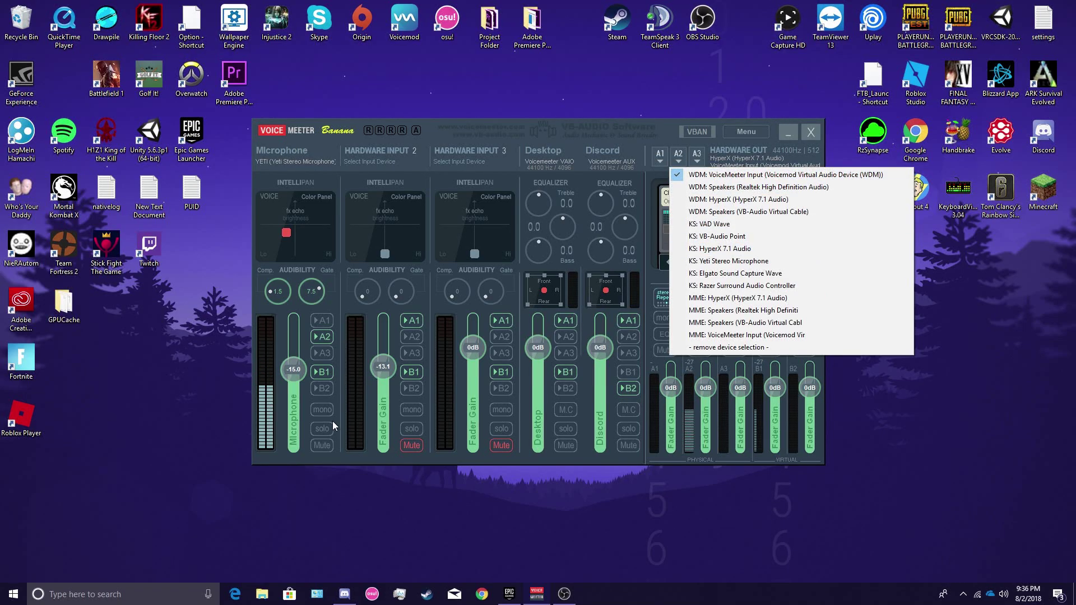
left_click(344, 328)
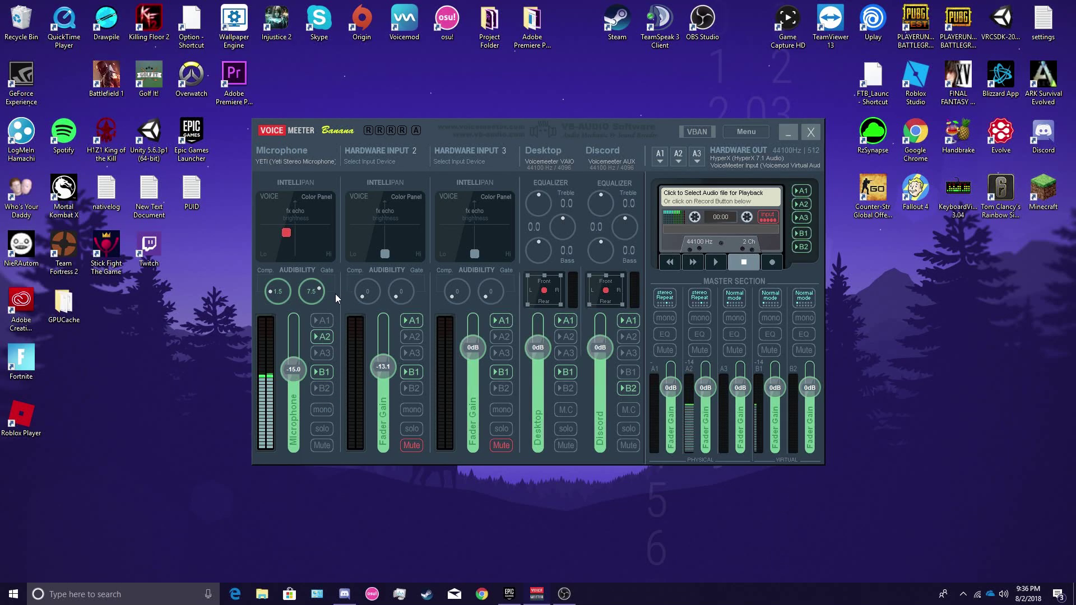
left_click(317, 336)
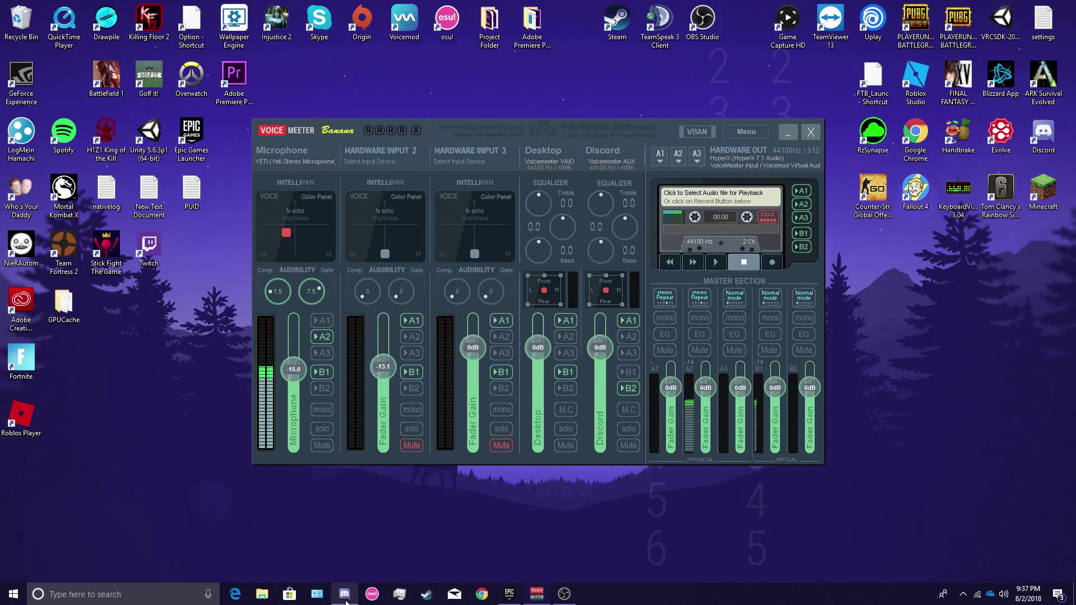
Step: Switch to Discord, open its Voice & Video settings and show the available input devices
mouse_move(344, 595)
left_click(316, 520)
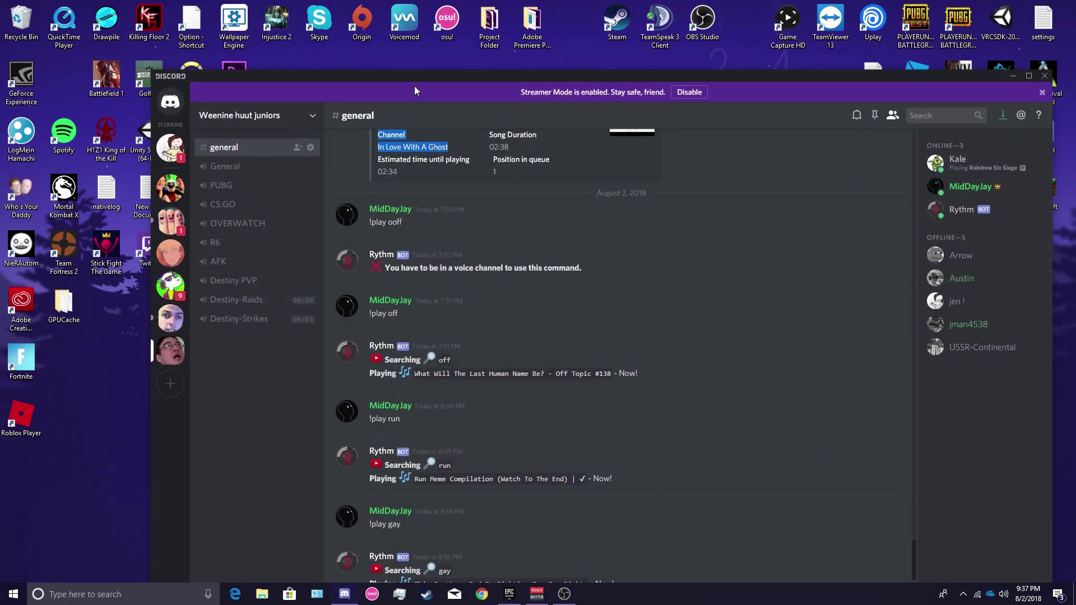
left_click_drag(421, 80, 417, 10)
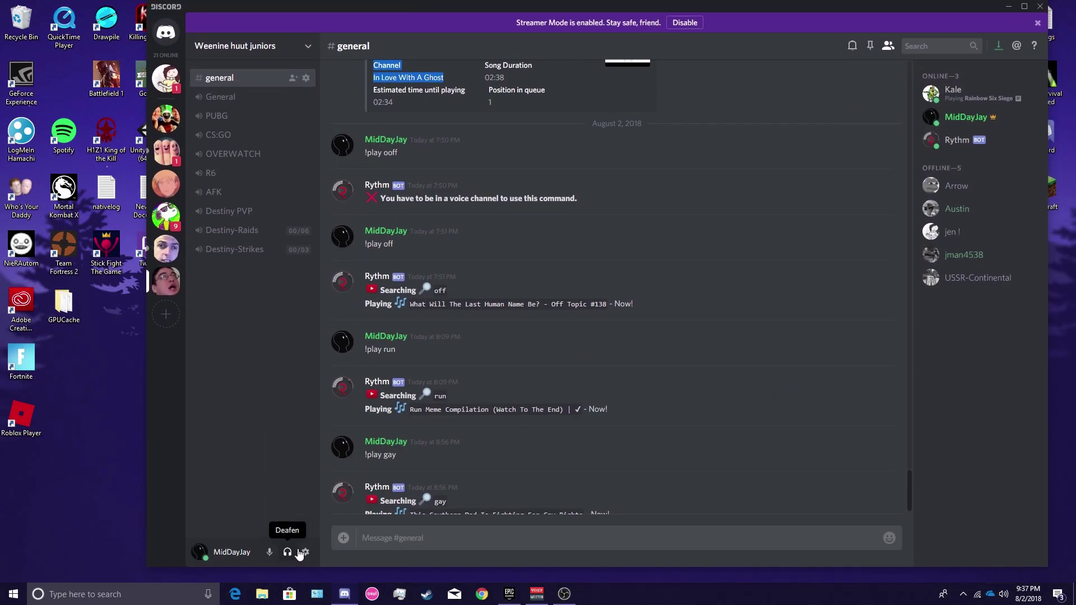
left_click(308, 552)
left_click(374, 198)
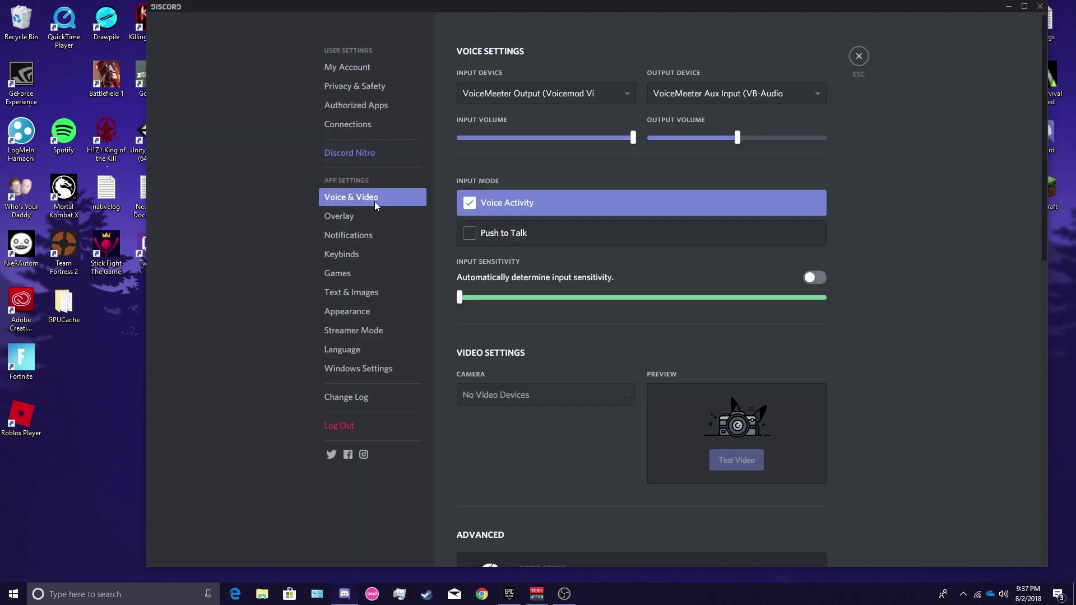
left_click(576, 94)
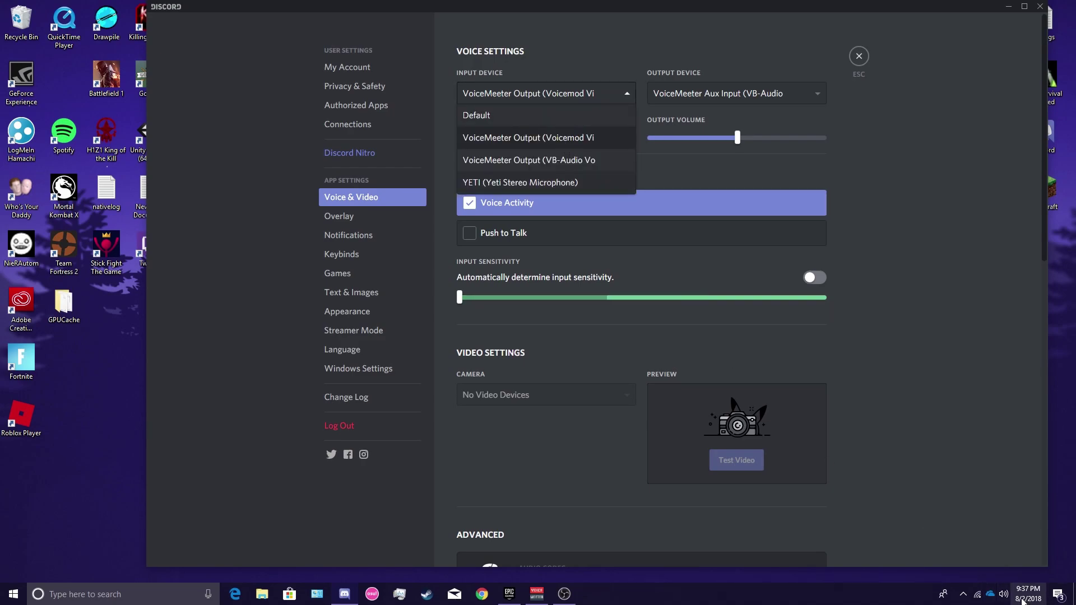
Step: Examine the Windows recording devices in the Sound settings, including the default microphone, and close them
right_click(1003, 593)
left_click(997, 558)
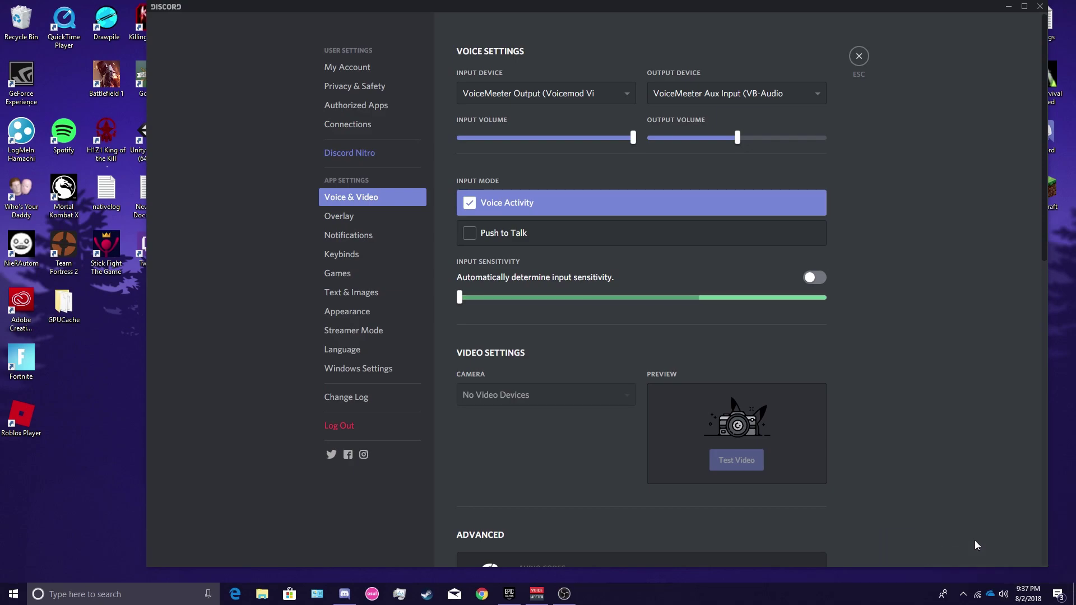
left_click(66, 59)
left_click(84, 57)
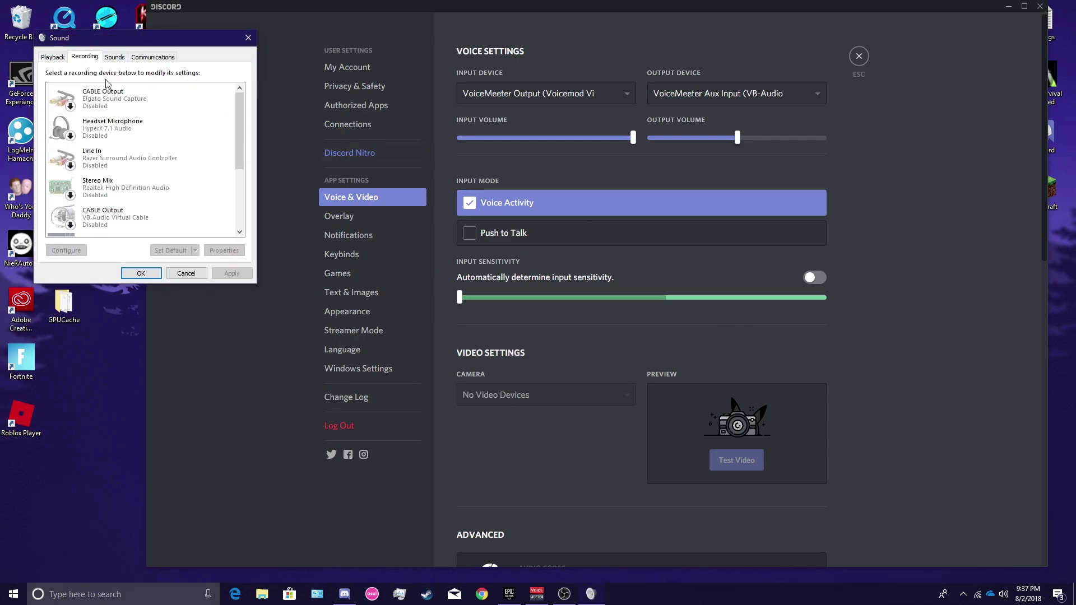
scroll(227, 218, "down", 3)
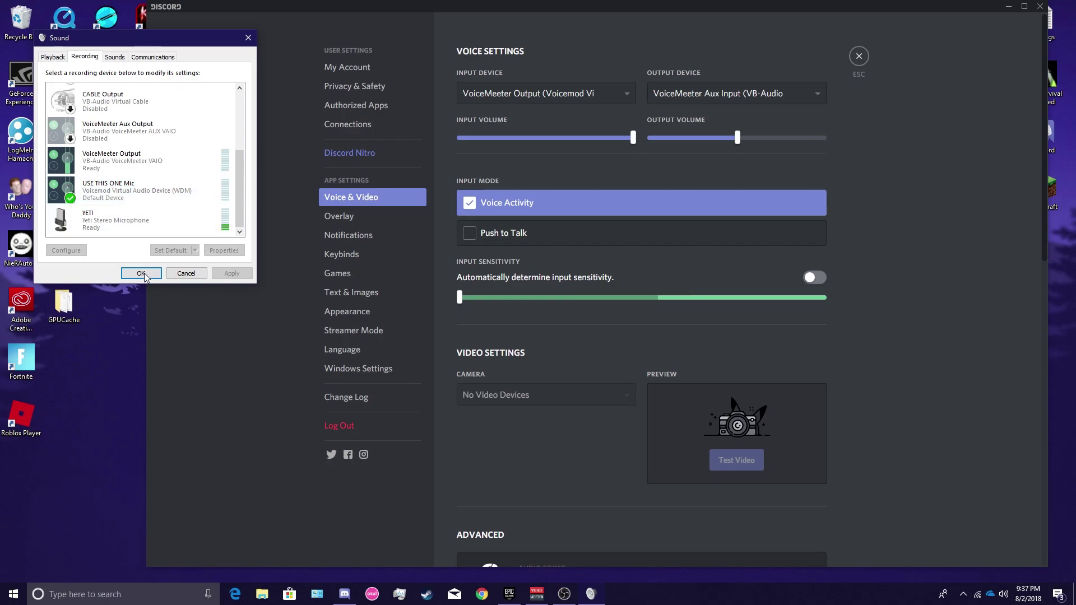
left_click(247, 37)
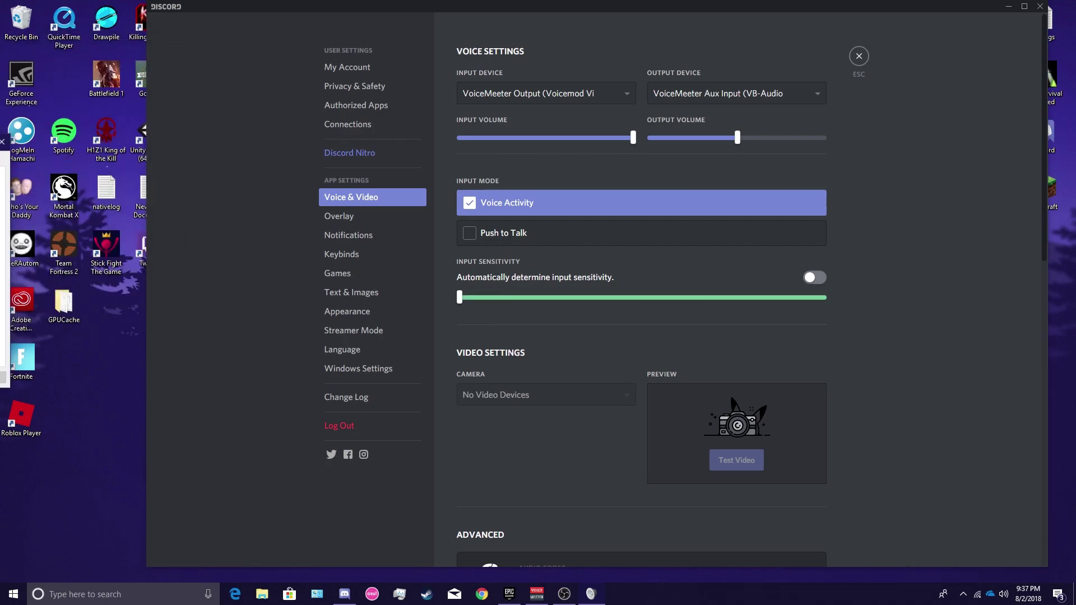
Step: Select VoiceMeeter Output (Voicemod Vi) as Discord's input device, and try an input sensitivity of -68 dB before returning it to the minimum
left_click(529, 95)
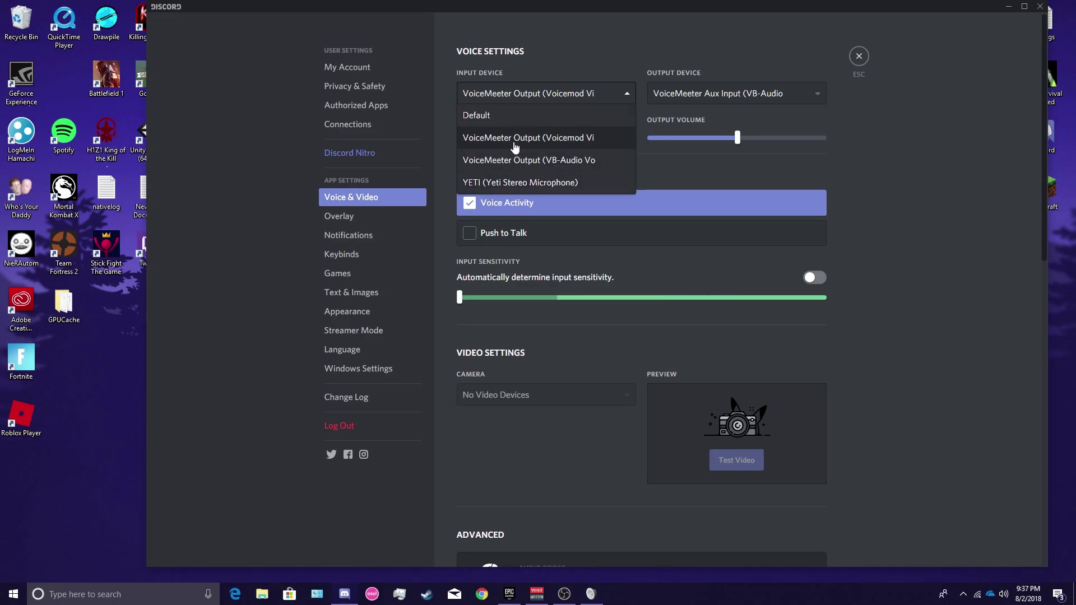
left_click(541, 137)
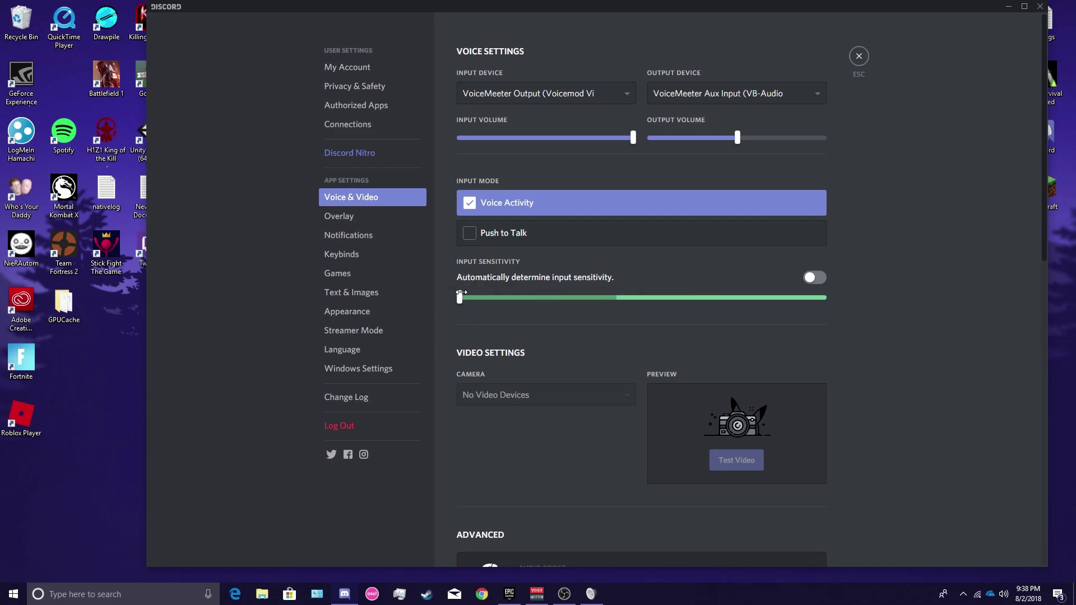
left_click_drag(463, 298, 578, 298)
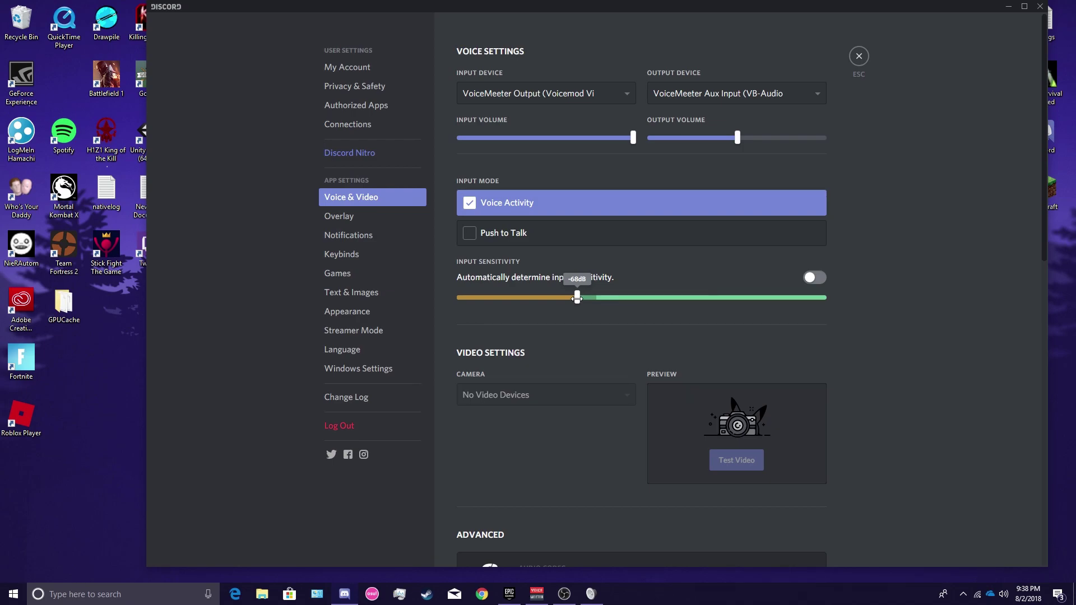
left_click_drag(577, 298, 459, 299)
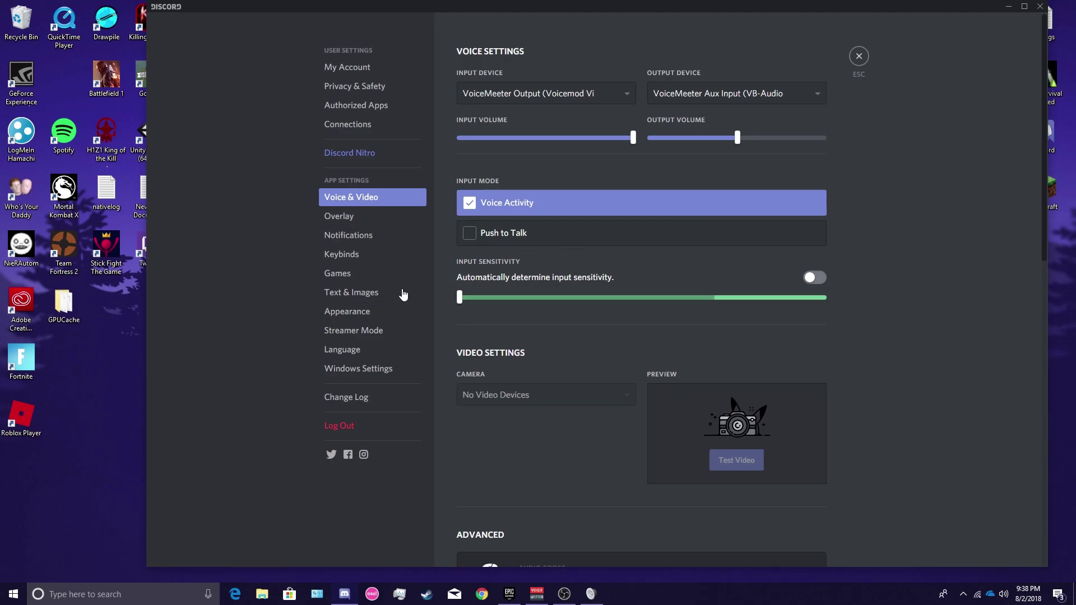
Step: Leave Discord's settings and return to VoiceMeeter, opening the Desktop channel's name for editing and keeping it as Desktop
left_click(859, 57)
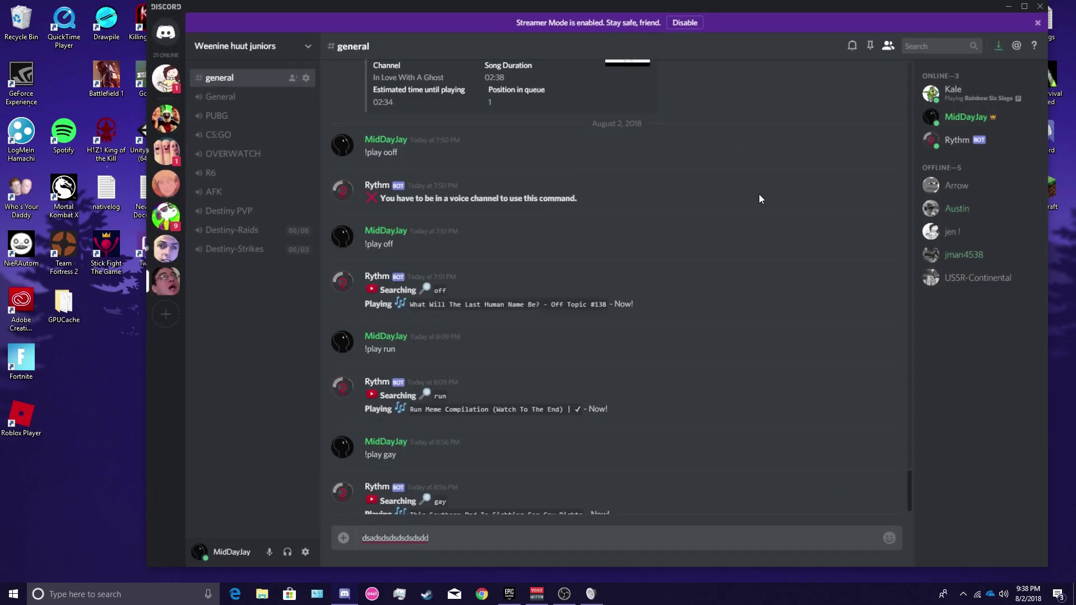
left_click(1009, 6)
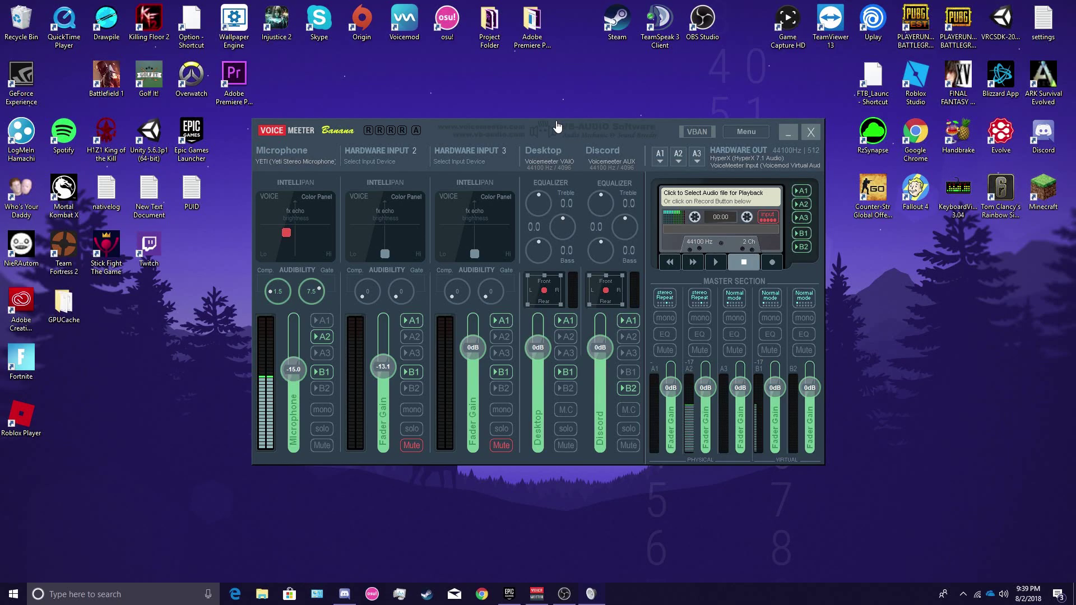
left_click_drag(672, 126, 667, 115)
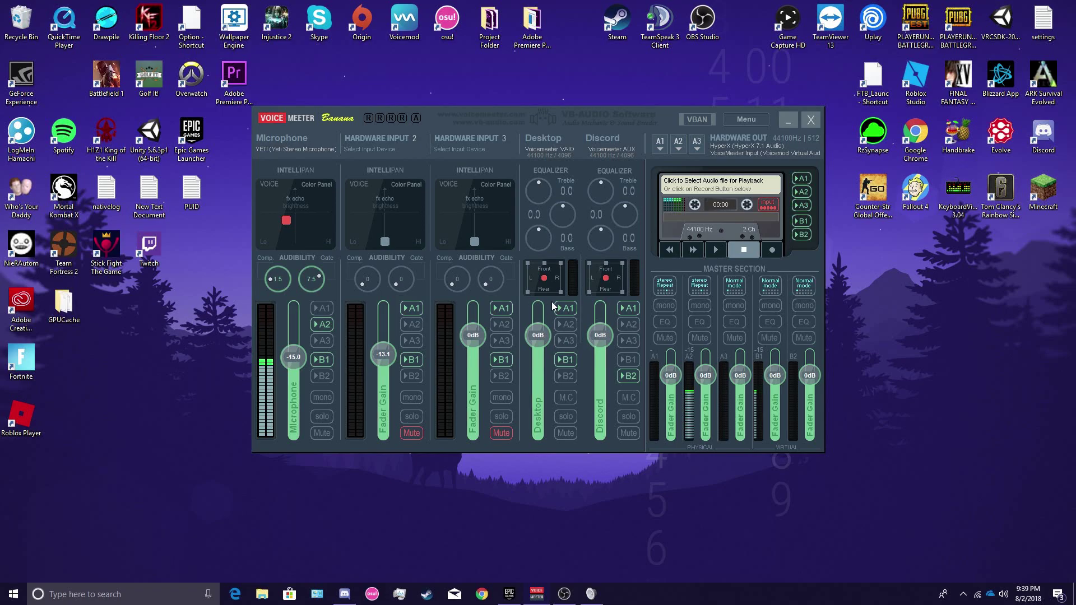
double_click(556, 139)
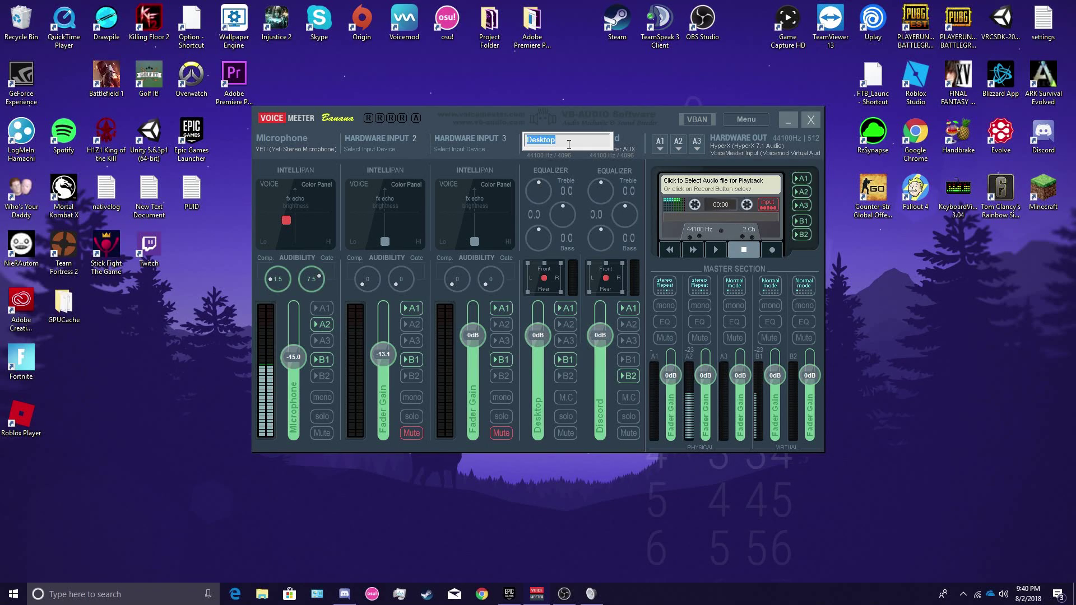
key("Return")
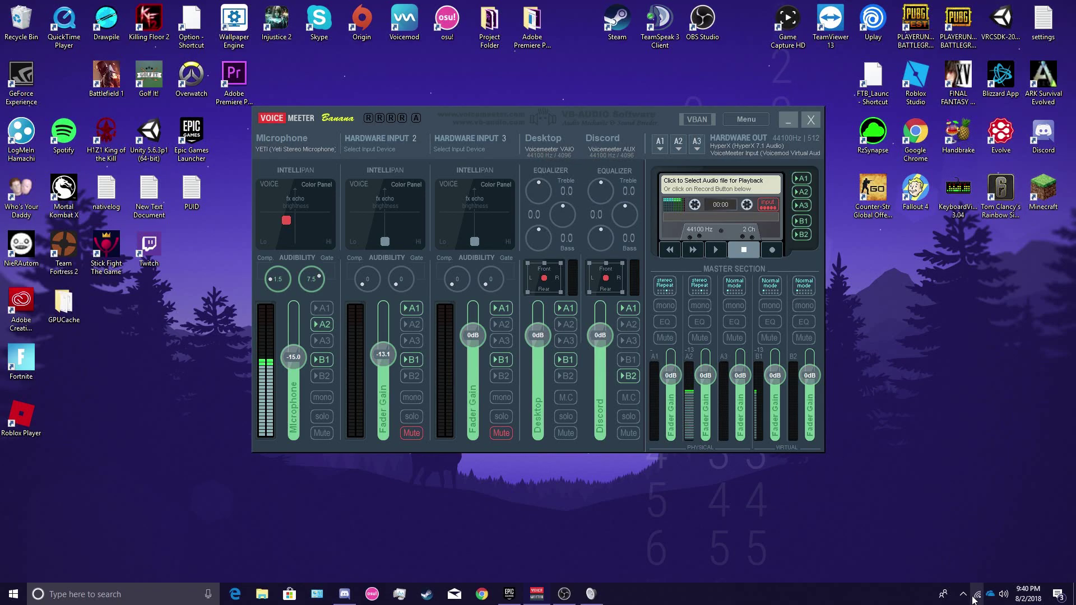
Step: Examine the Windows playback devices in the Sound settings and the output device in the system volume control
left_click(586, 602)
left_click_drag(177, 226, 186, 135)
left_click(135, 150)
scroll(226, 273, "down", 5)
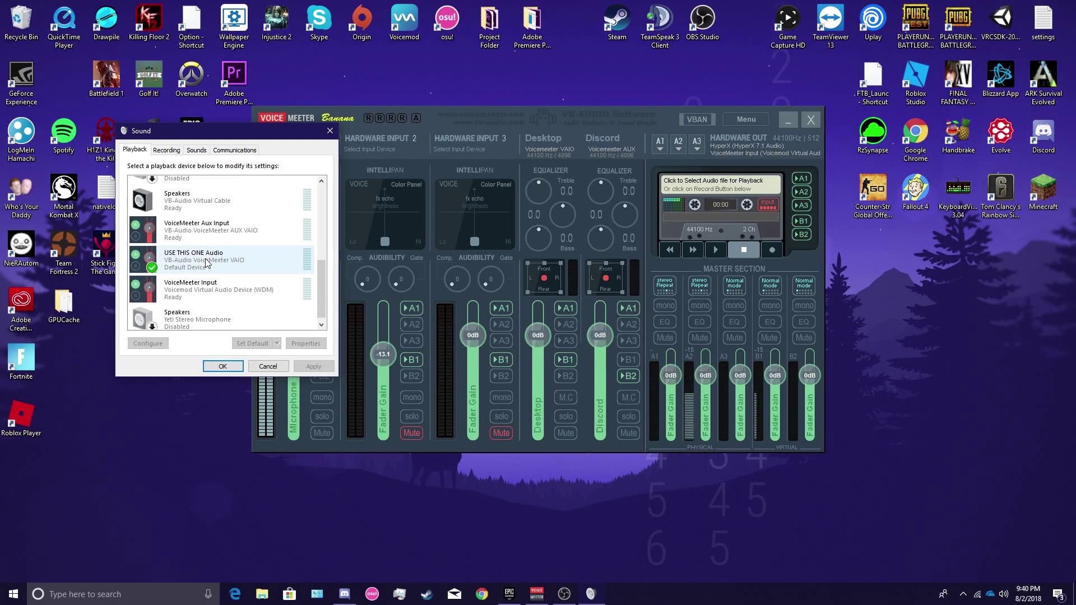
left_click(1005, 597)
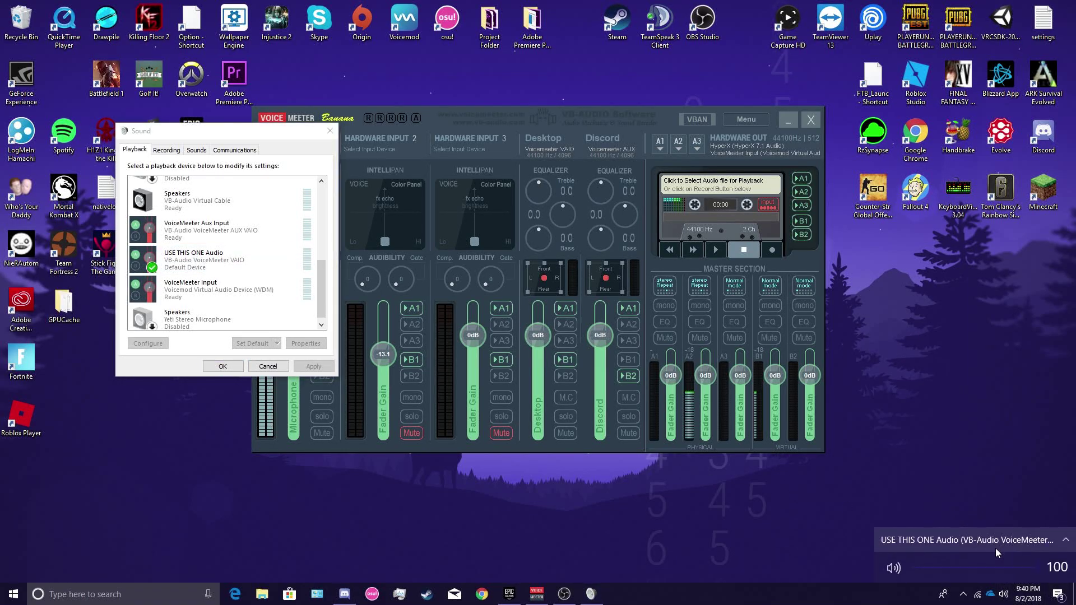
Step: Move the Windows Sound dialog clear of VoiceMeeter's Microphone channel and examine the device choices for hardware output A1
left_click(702, 21)
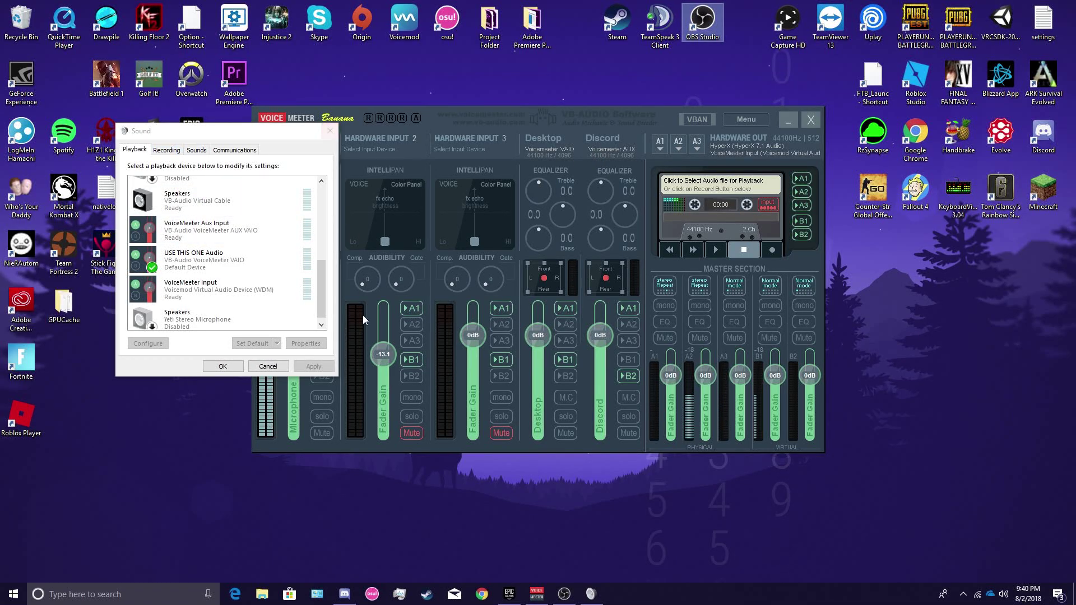
mouse_move(345, 601)
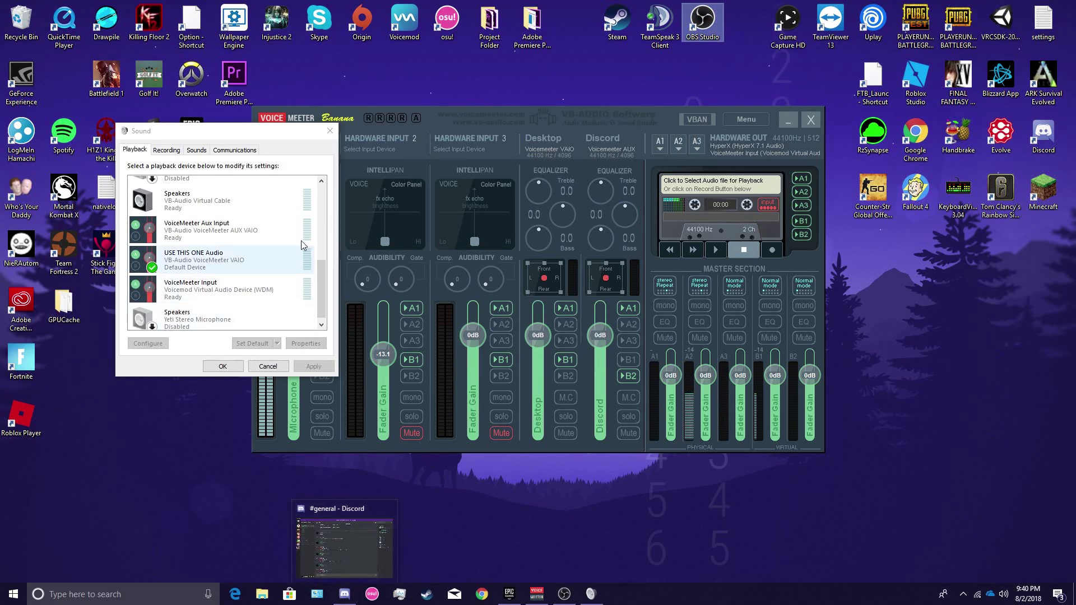
left_click_drag(168, 130, 28, 187)
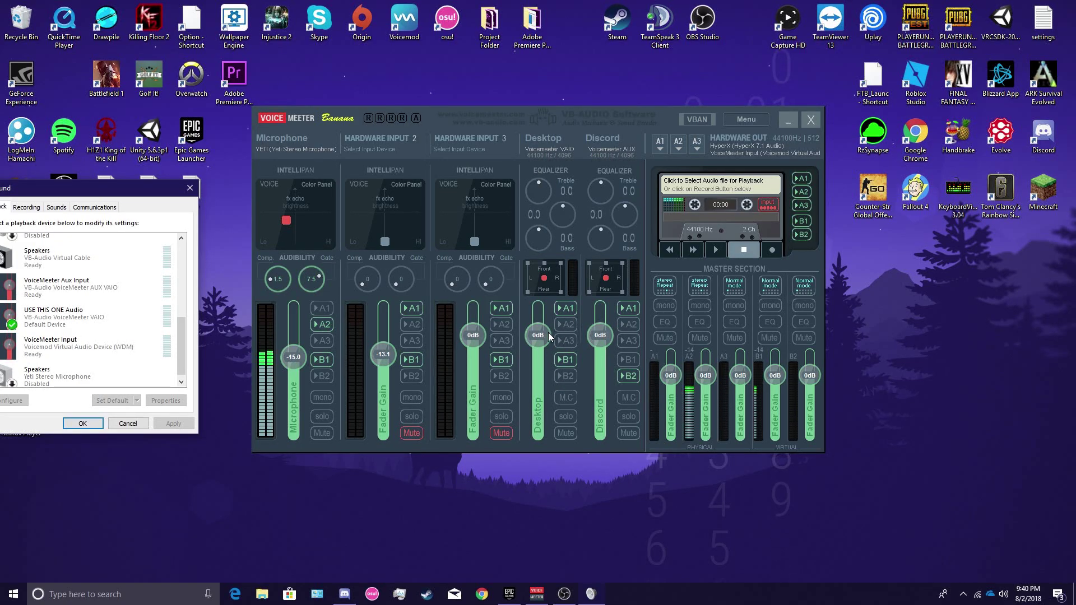
left_click(662, 142)
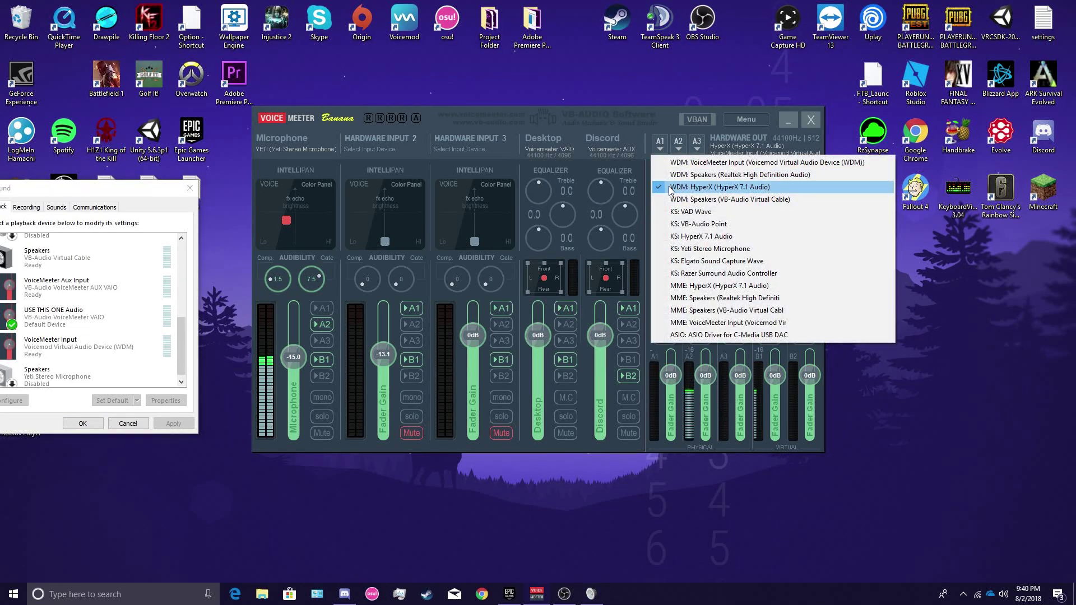
left_click(657, 126)
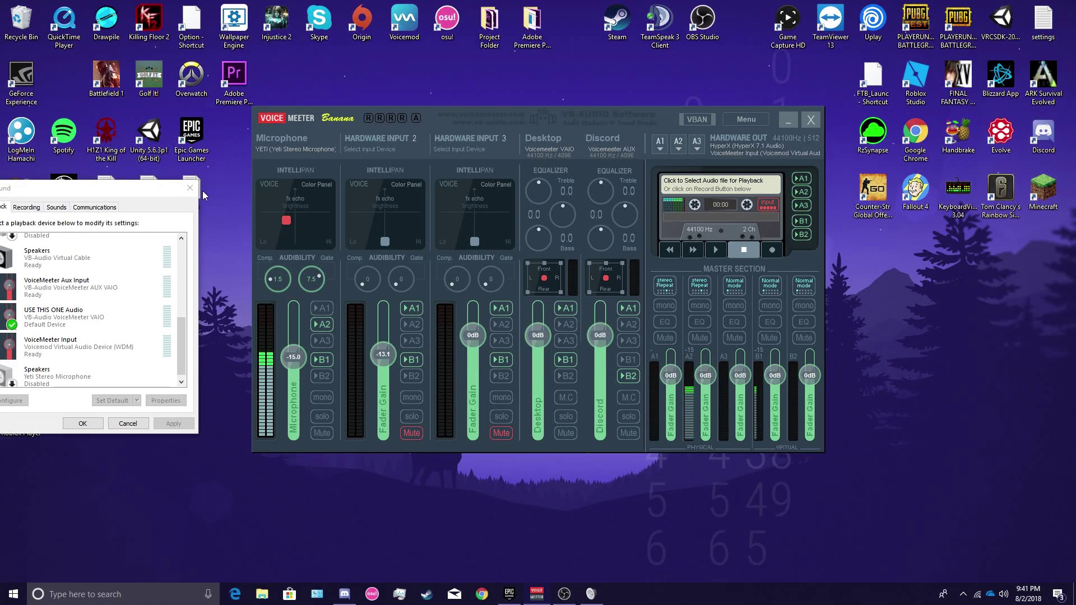
Step: Check the output device in the system volume control and move the Sound dialog so its playback device list is fully visible
mouse_move(353, 598)
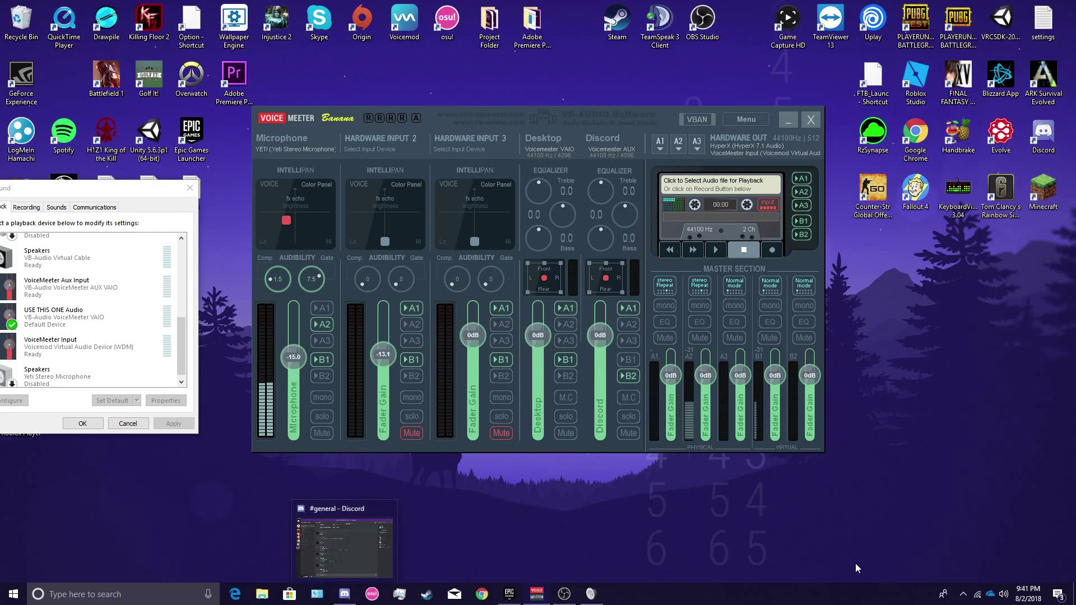
left_click(1003, 594)
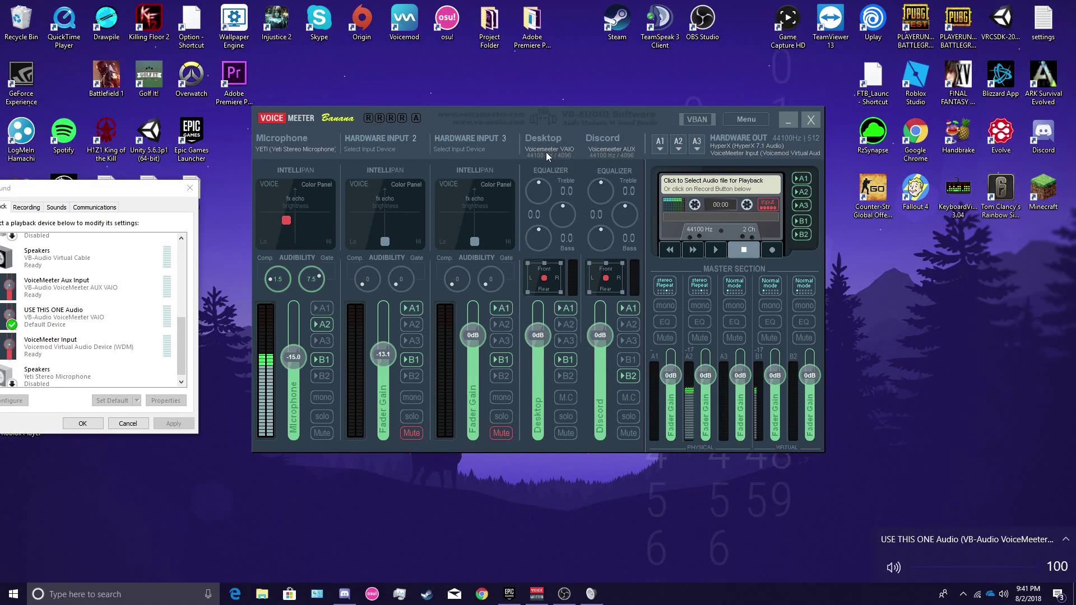
left_click_drag(162, 189, 219, 254)
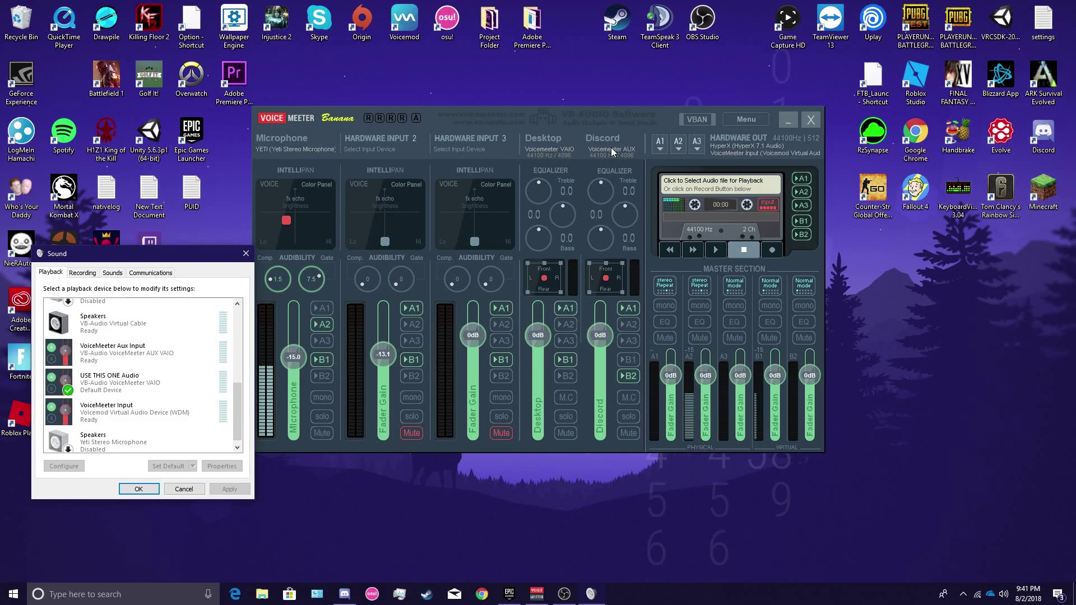
Step: Switch to Discord's Voice & Video settings and examine the output device choices, keeping VoiceMeeter Aux Input (VB-Audio)
key("alt+Tab")
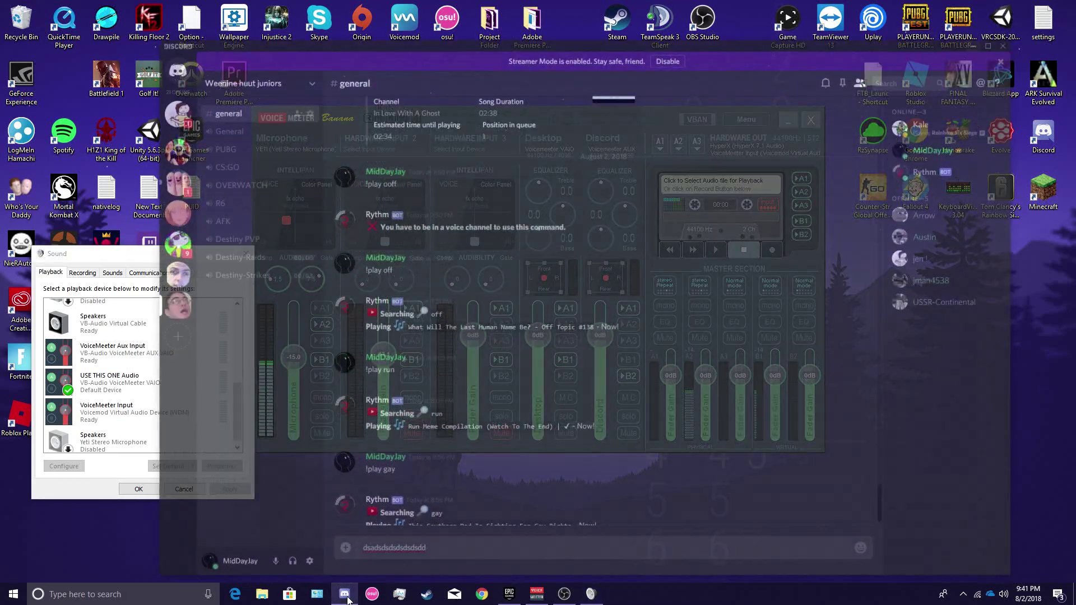
left_click(310, 553)
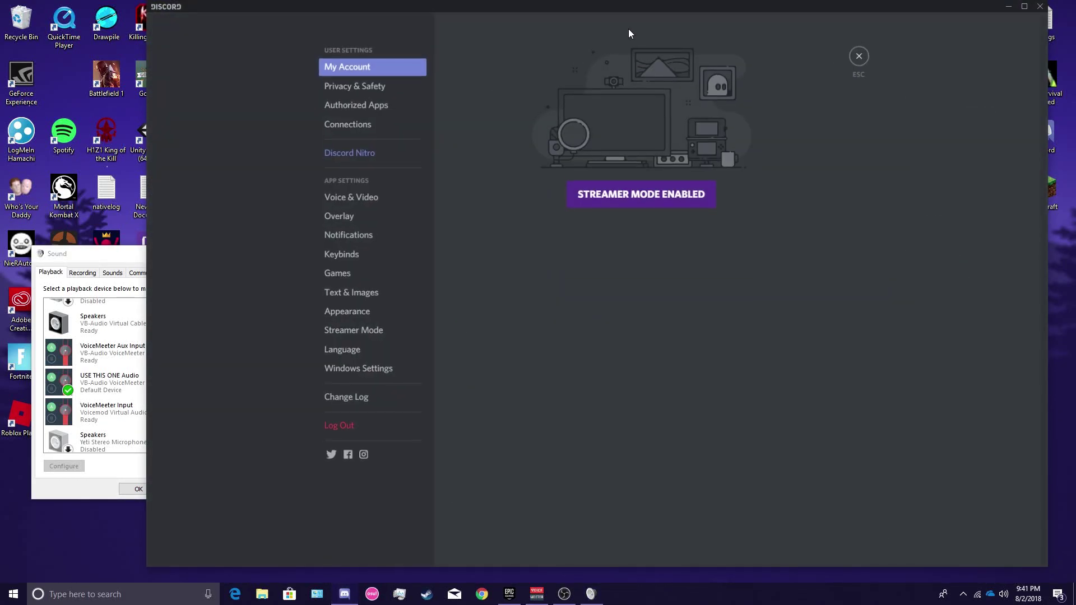
left_click(362, 196)
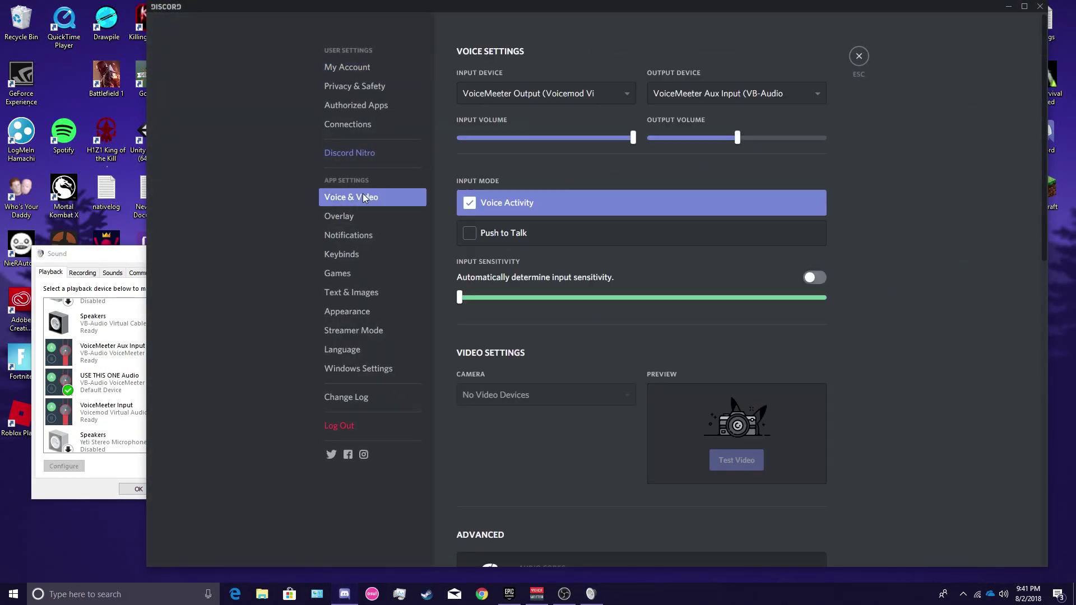
double_click(659, 13)
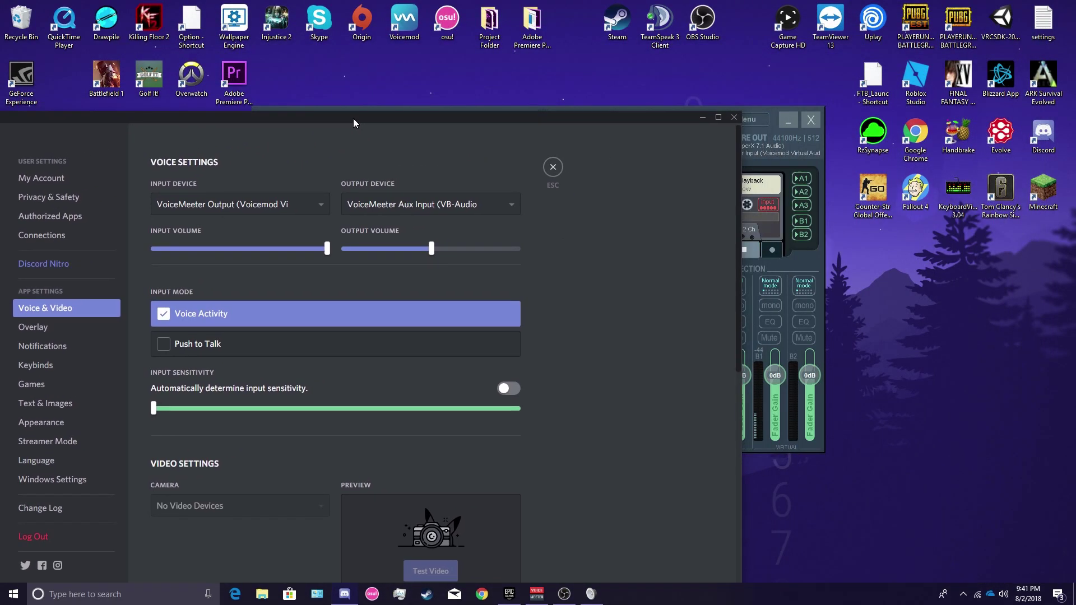
left_click(432, 207)
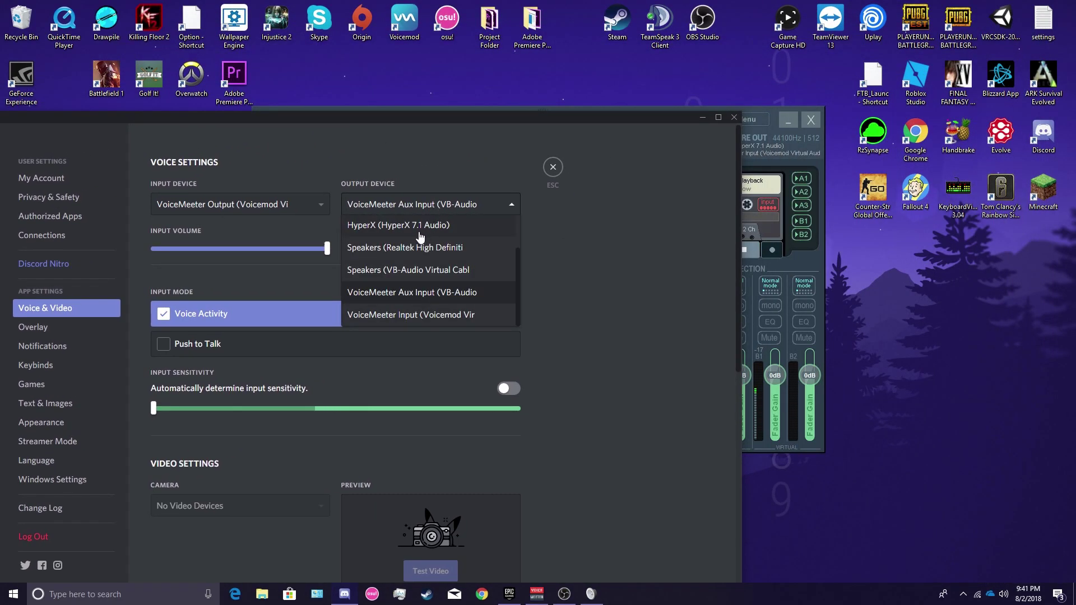
left_click(500, 167)
Step: Reposition the Discord window to compare its selected output device with VoiceMeeter's Discord channel
left_click_drag(481, 116, 543, 225)
left_click_drag(630, 224, 723, 446)
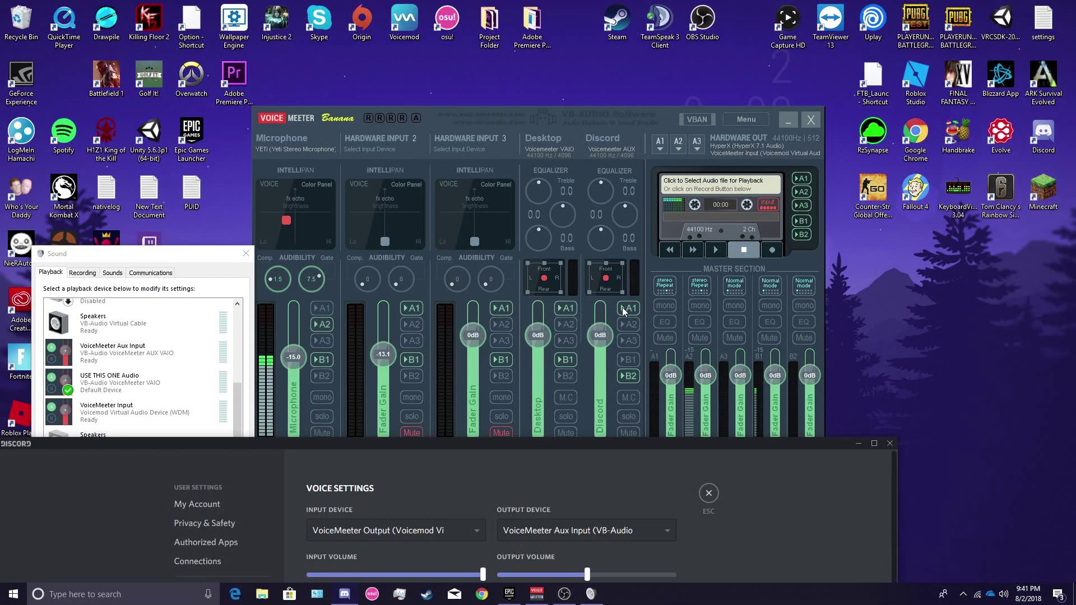
left_click(326, 319)
left_click_drag(708, 446, 719, 264)
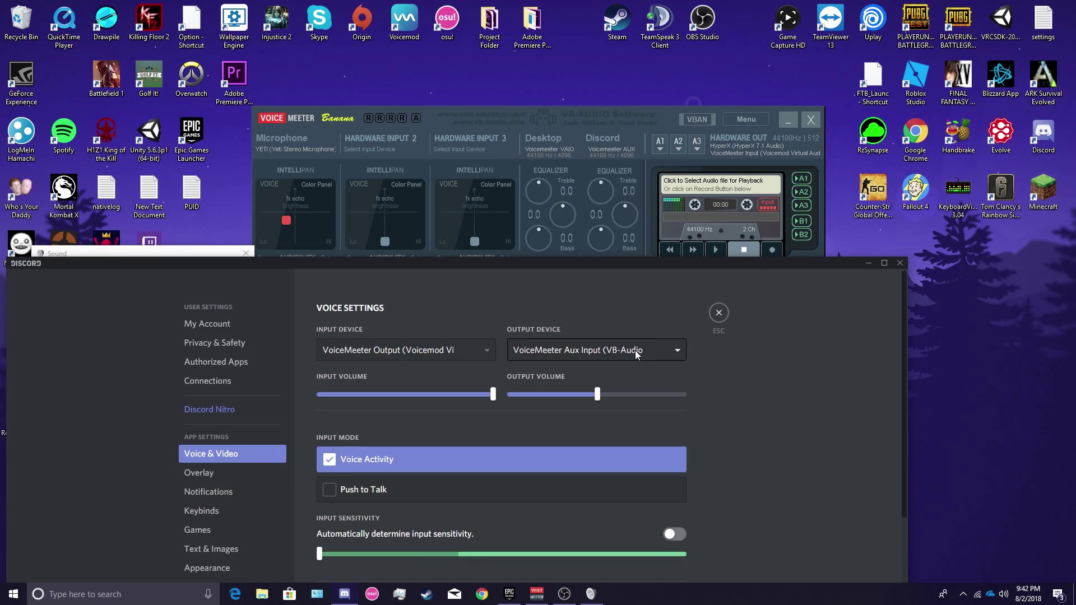
left_click(610, 356)
left_click(610, 357)
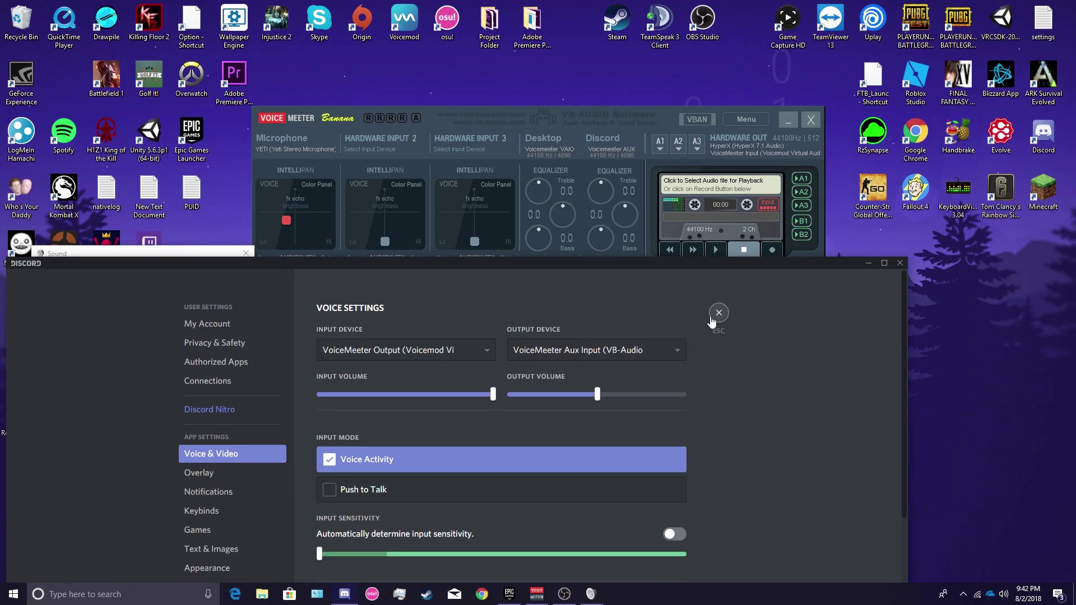
Step: Bring the full Discord window back into view, leave its settings, and join the General voice channel
left_click_drag(736, 267, 823, 20)
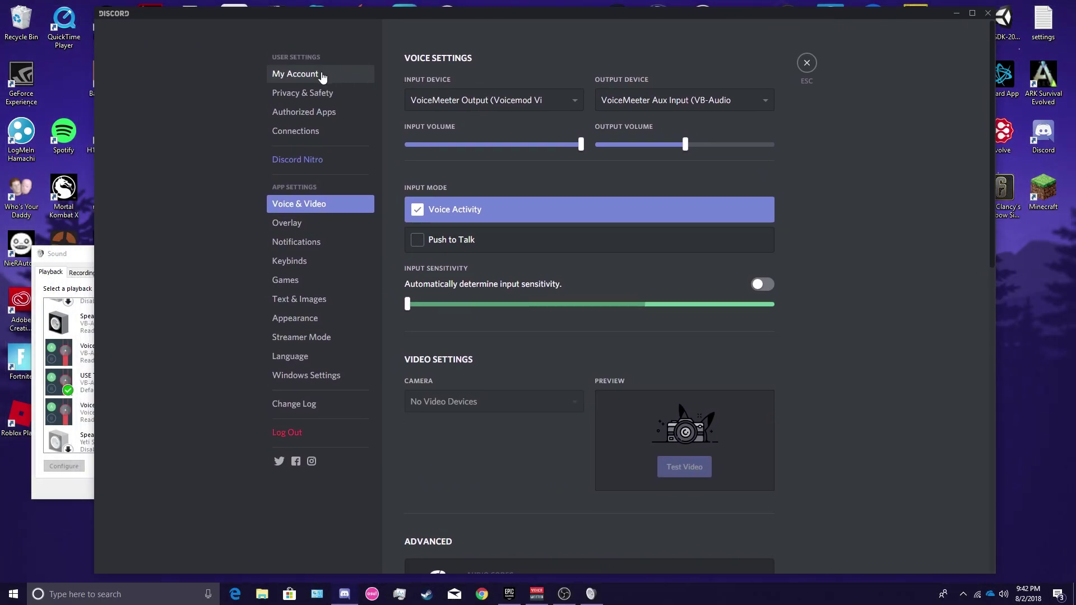
left_click(806, 63)
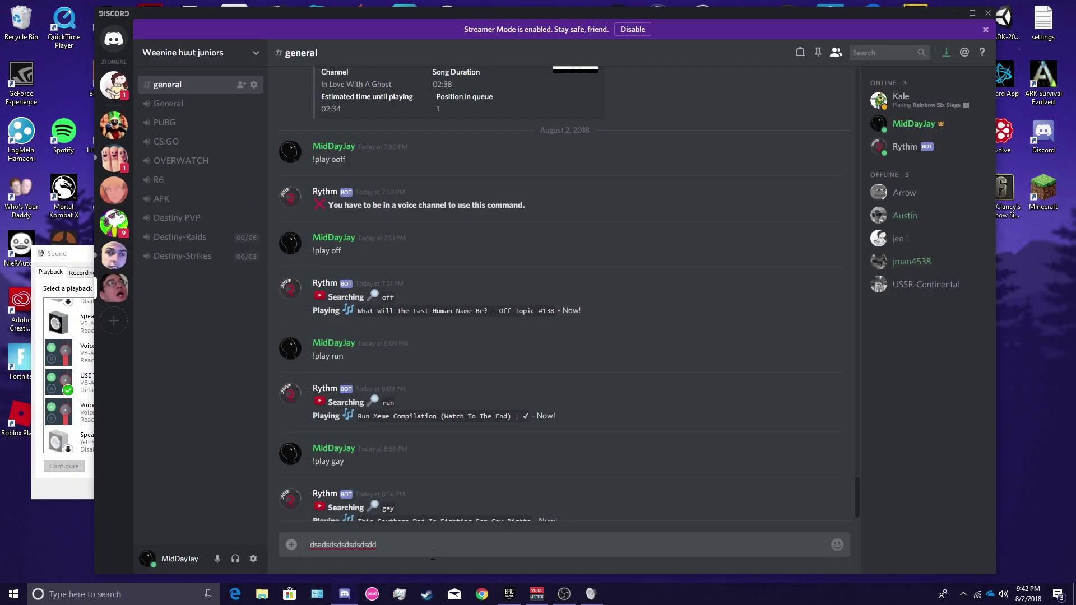
left_click_drag(376, 540, 136, 71)
left_click(188, 104)
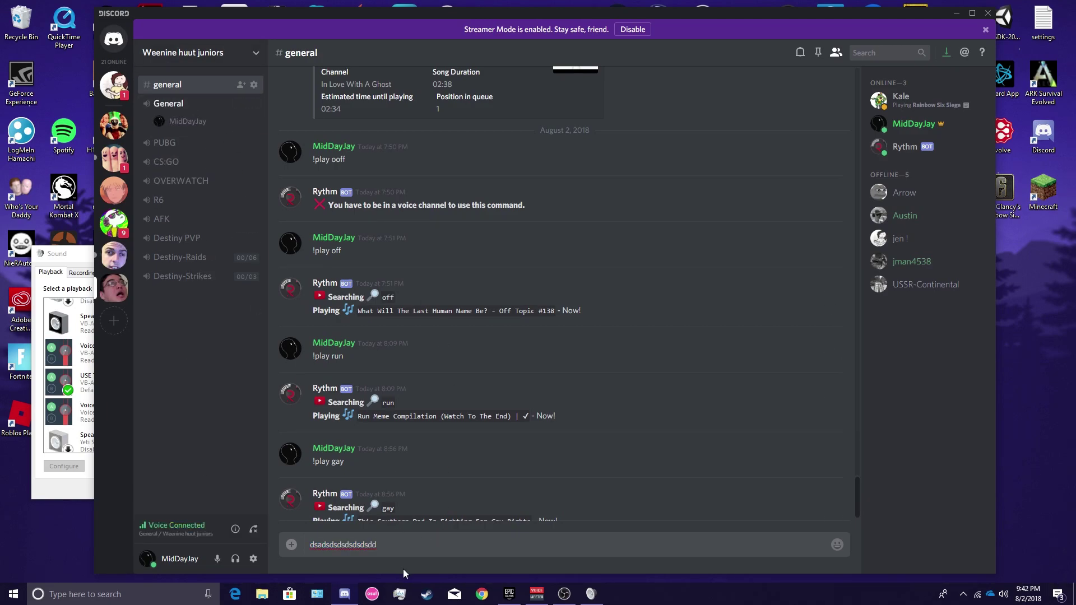
Step: Replace the draft in the general text channel with "!play john", send it, and disconnect from the voice channel
type("!p")
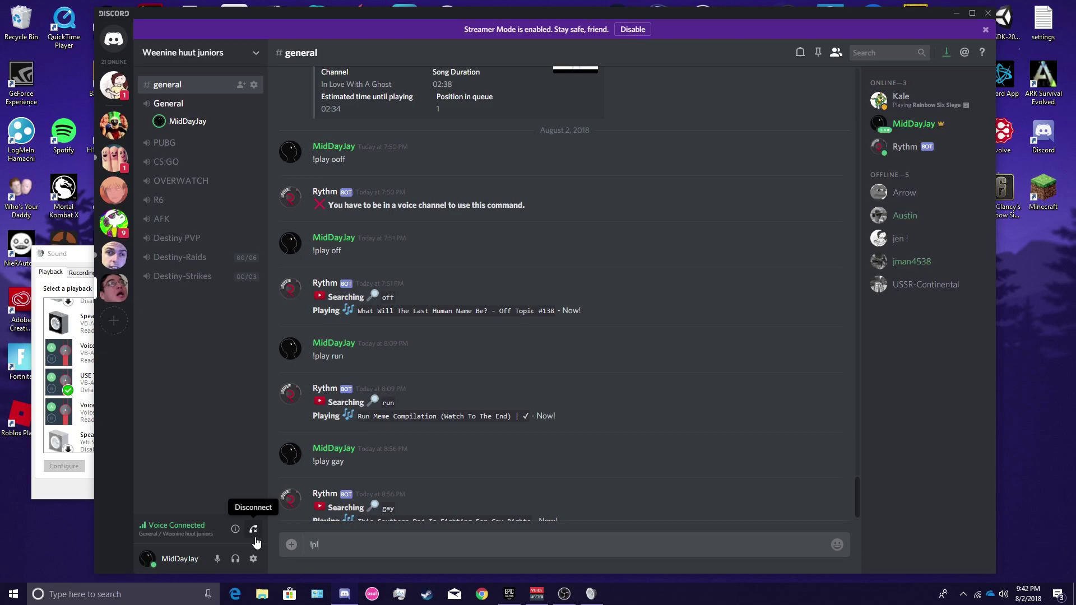
type("lay john")
key("Return")
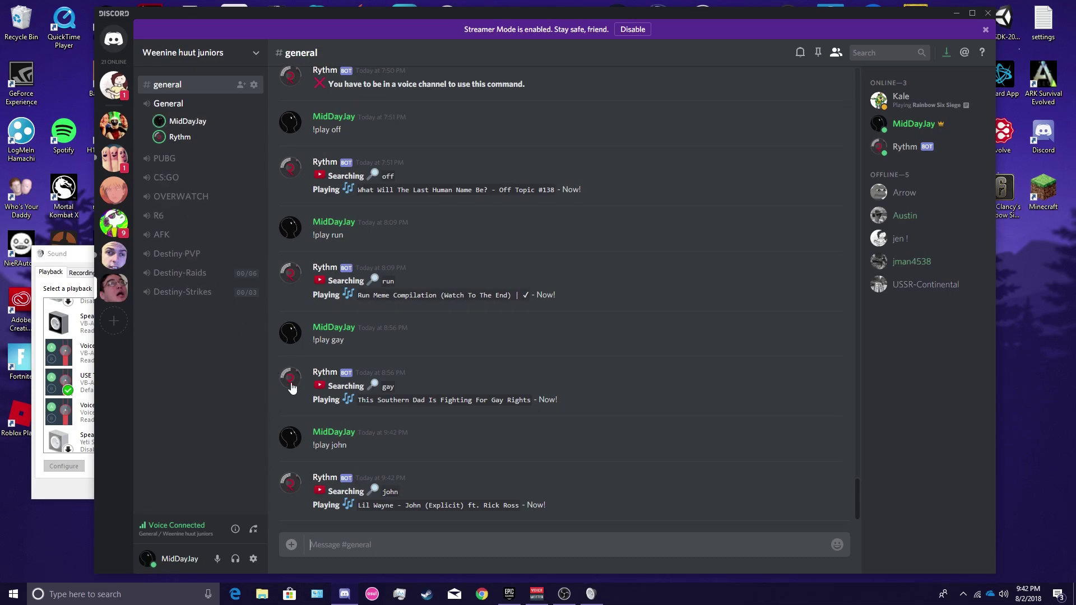
left_click(253, 533)
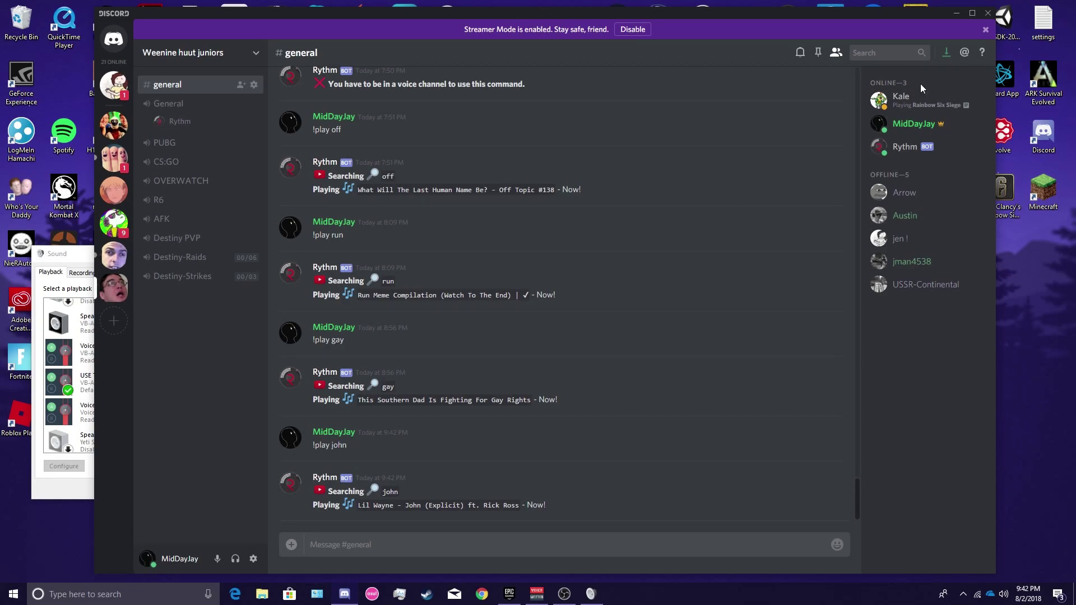
Step: Minimize Discord, switch to OBS Studio, and arrange its window beside VoiceMeeter with the audio mixer in view
left_click(956, 15)
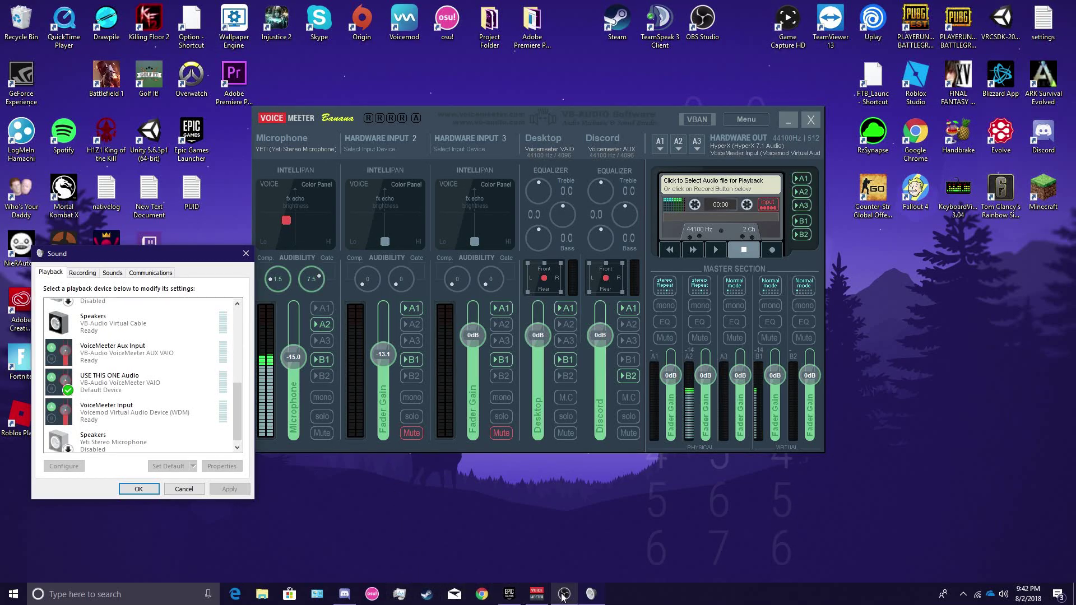
left_click_drag(168, 143, 402, 55)
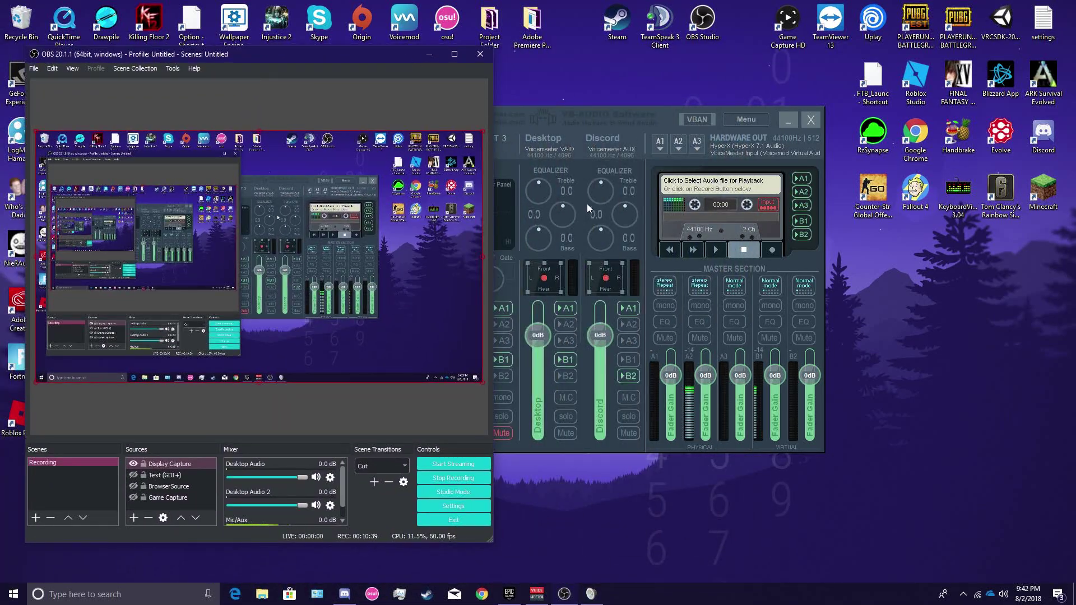
left_click(609, 116)
left_click_drag(608, 116, 668, 97)
left_click(341, 494)
scroll(343, 503, "down", 1)
left_click_drag(342, 506, 345, 493)
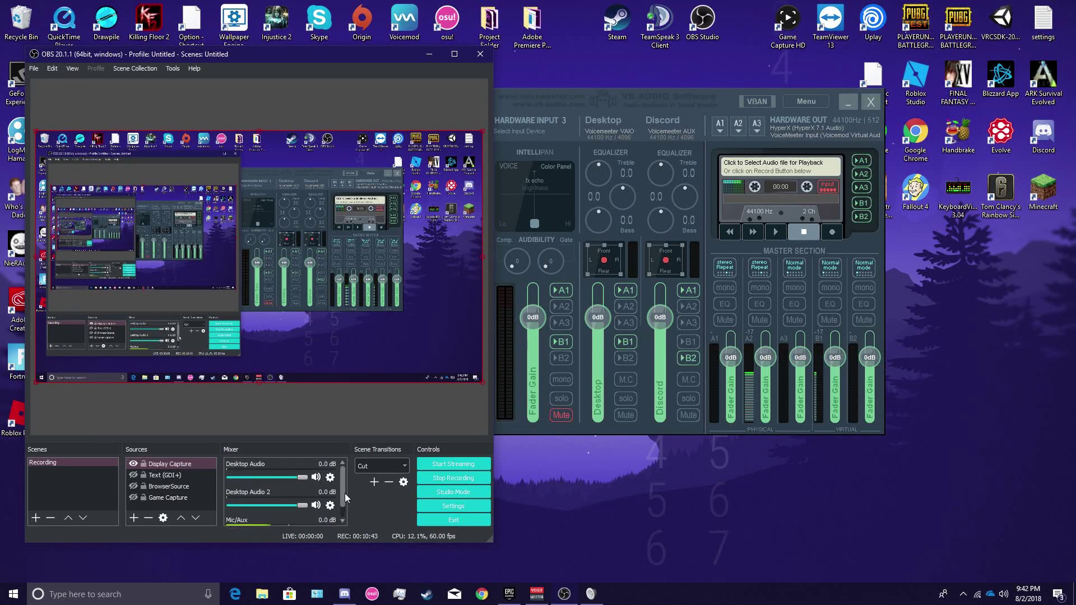
Step: Rejoin Discord's General voice channel beside OBS to check the mixer's Desktop Audio 2 level, and disconnect and minimize Discord
left_click(343, 595)
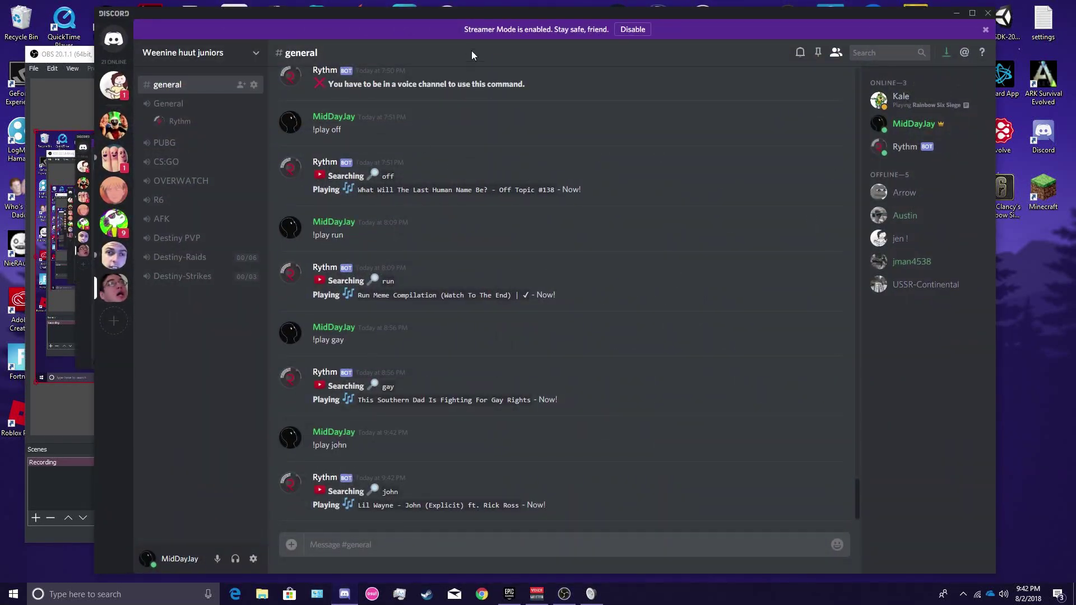
left_click_drag(481, 13, 812, 18)
left_click(535, 110)
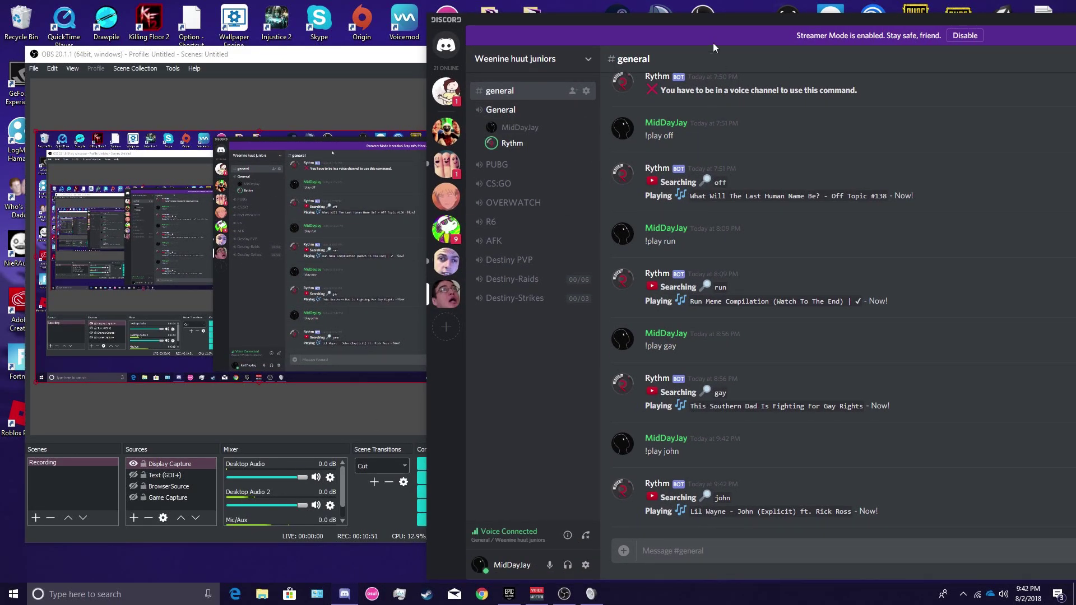
left_click_drag(715, 25, 546, 49)
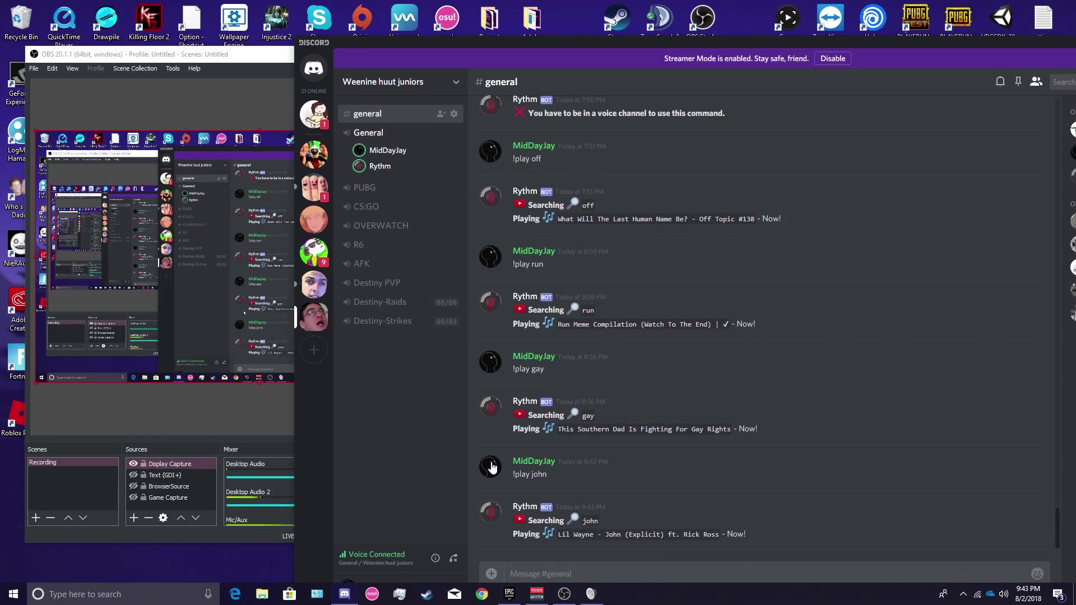
left_click(450, 558)
left_click_drag(935, 42, 862, 142)
left_click(931, 140)
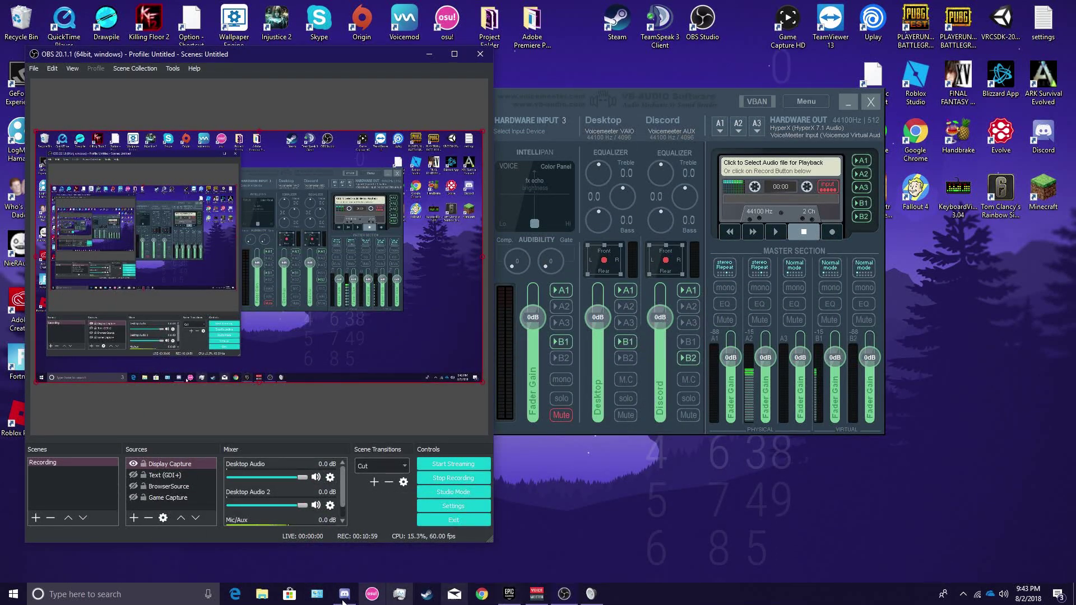
Step: Play the YouTube video "Hi Mercy!" in Chrome to check the Desktop Audio level in OBS's mixer, and close the browser
left_click(399, 594)
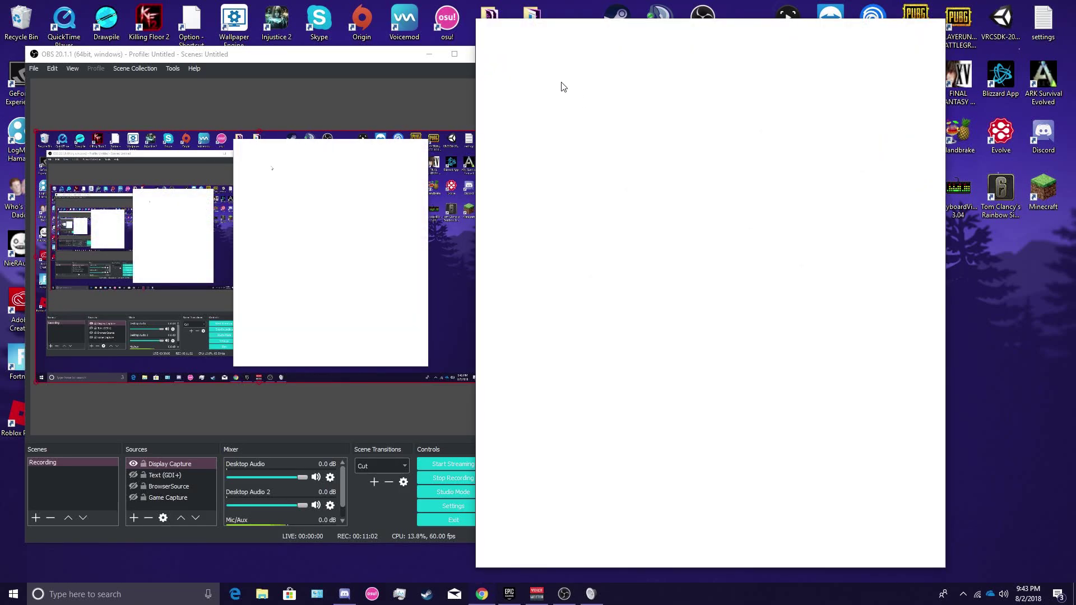
left_click(563, 73)
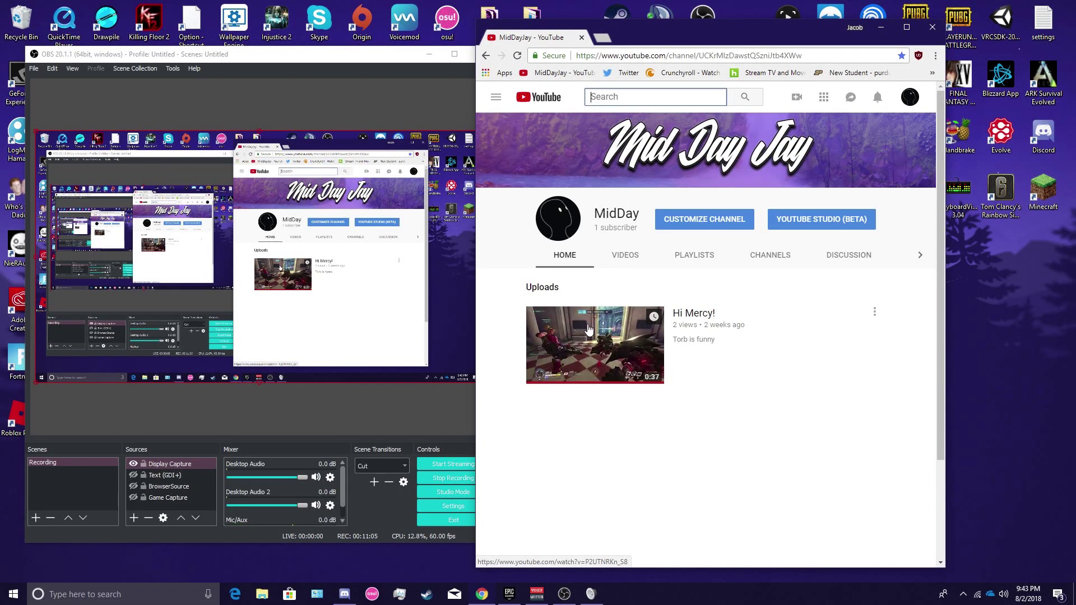
left_click(640, 342)
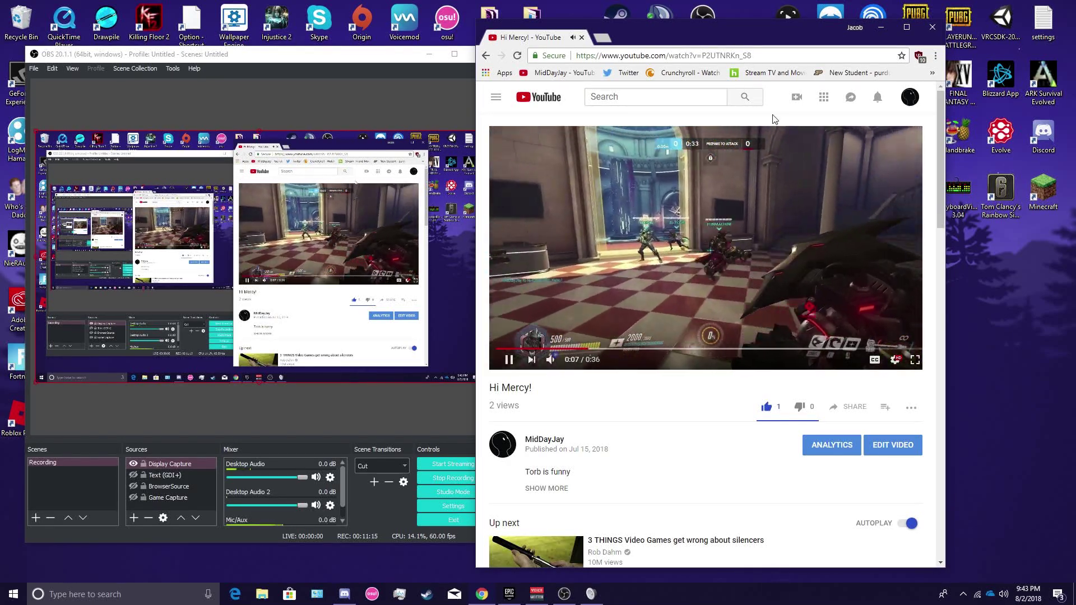
left_click(942, 24)
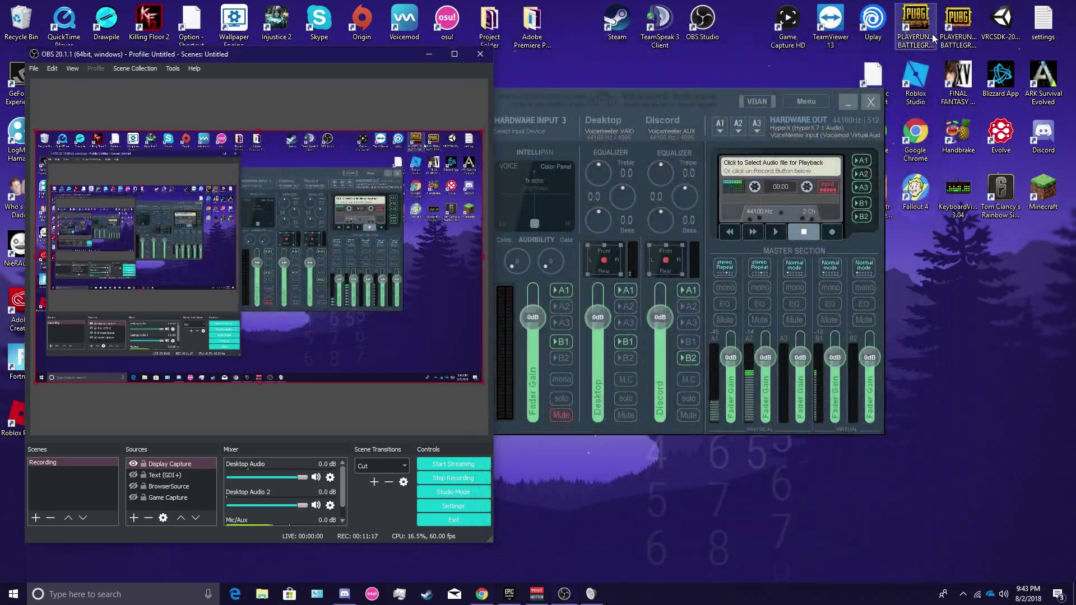
Step: Bring VoiceMeeter in front of OBS and examine the Microphone channel's A2 output routing
left_click(673, 94)
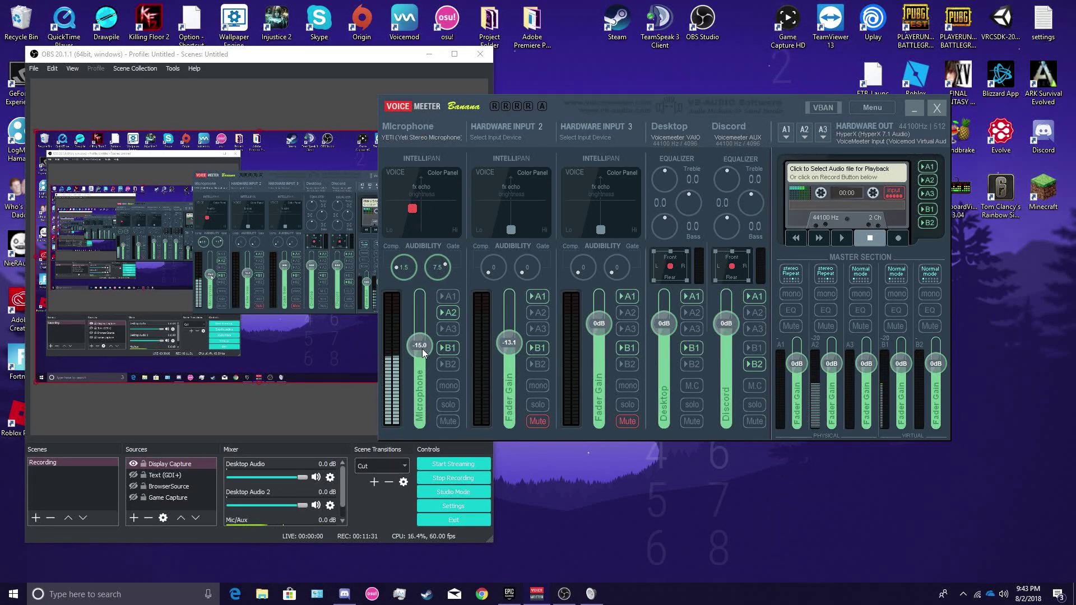
left_click(450, 311)
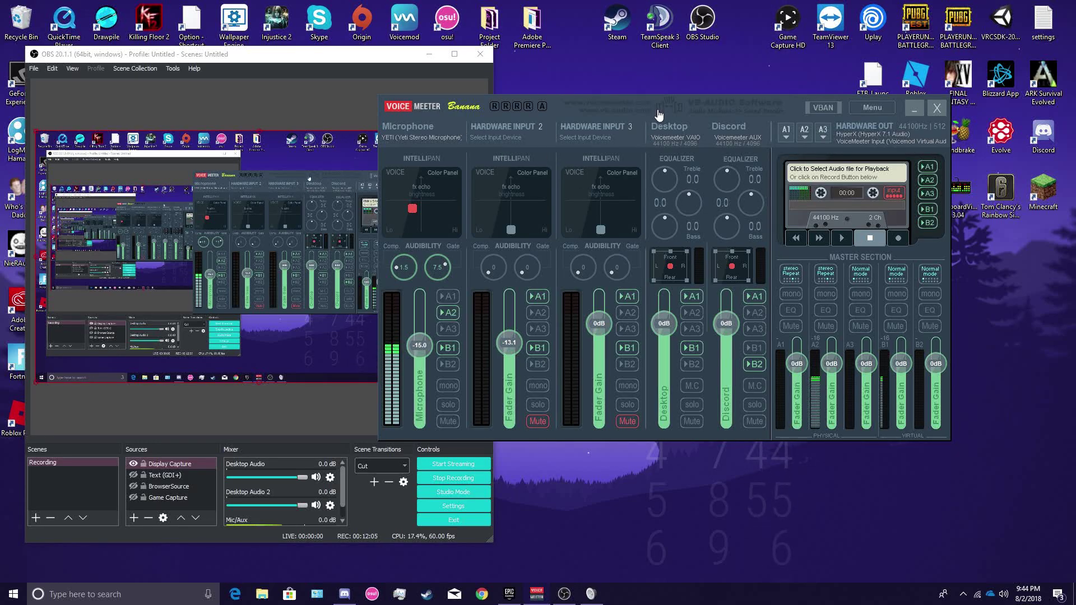
Step: Minimize VoiceMeeter, open OBS's audio settings, and move the settings window clear of the audio mixer
left_click(914, 110)
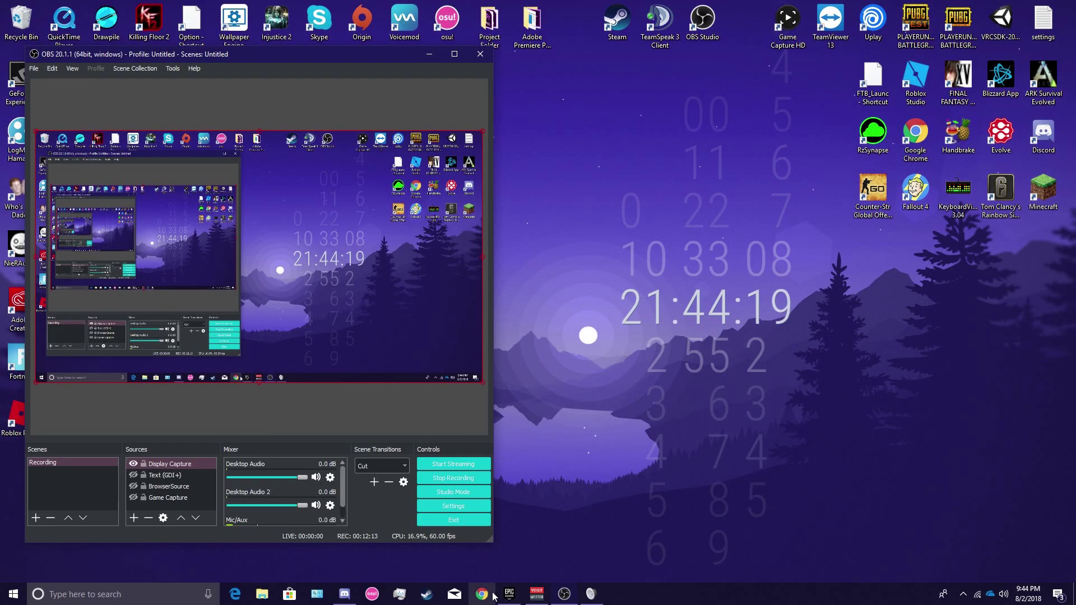
left_click(36, 70)
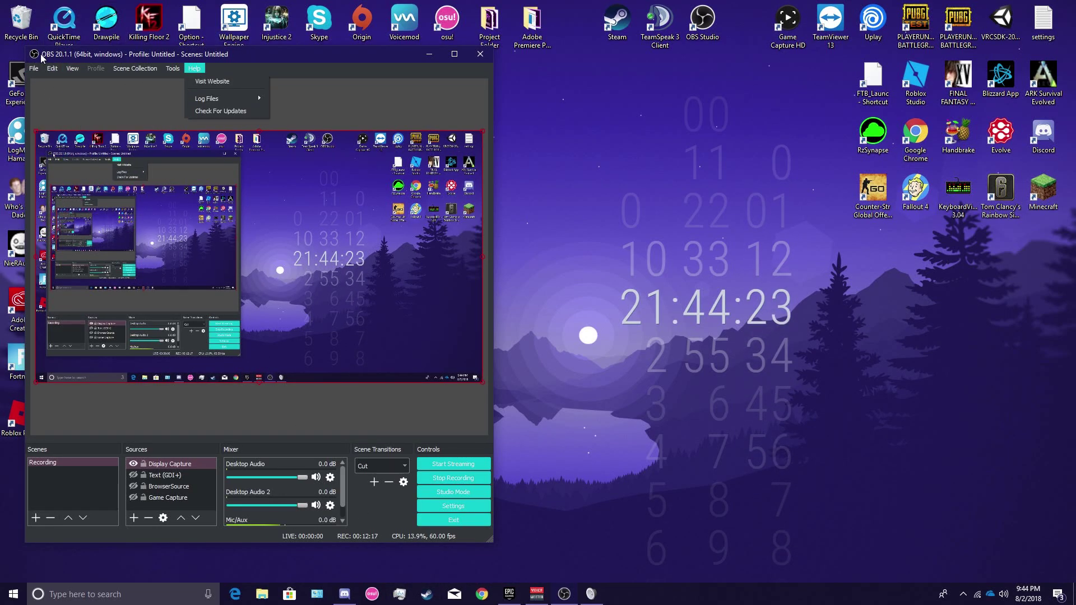
left_click(47, 111)
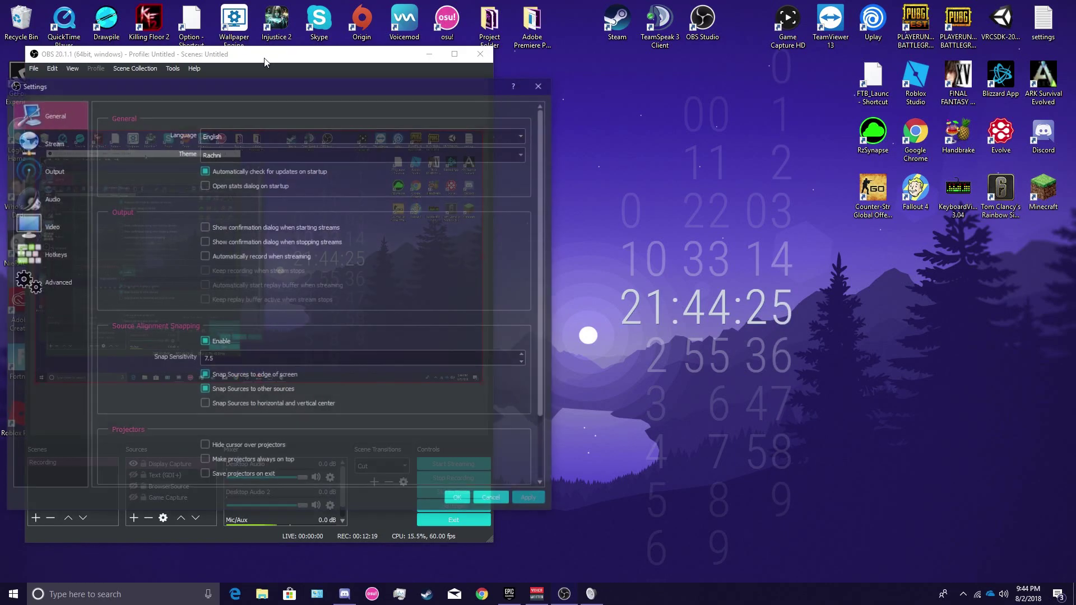
left_click_drag(362, 84, 758, 78)
left_click(457, 196)
left_click(457, 196)
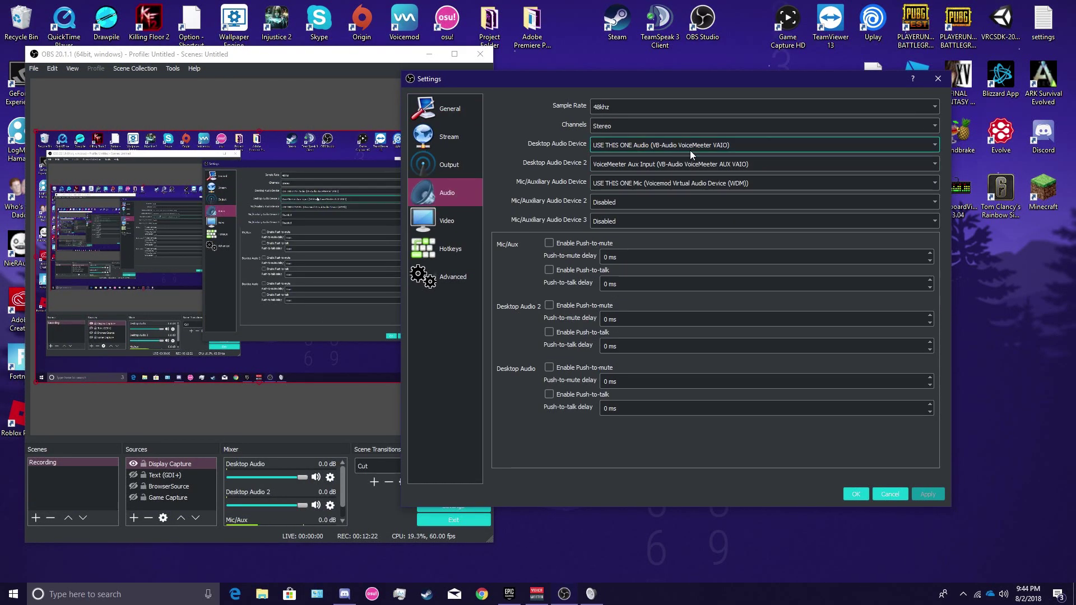
Step: Review the options for Desktop Audio Device, Desktop Audio Device 2 and Mic/Auxiliary Audio Device, and close the settings keeping the current choices
left_click(643, 149)
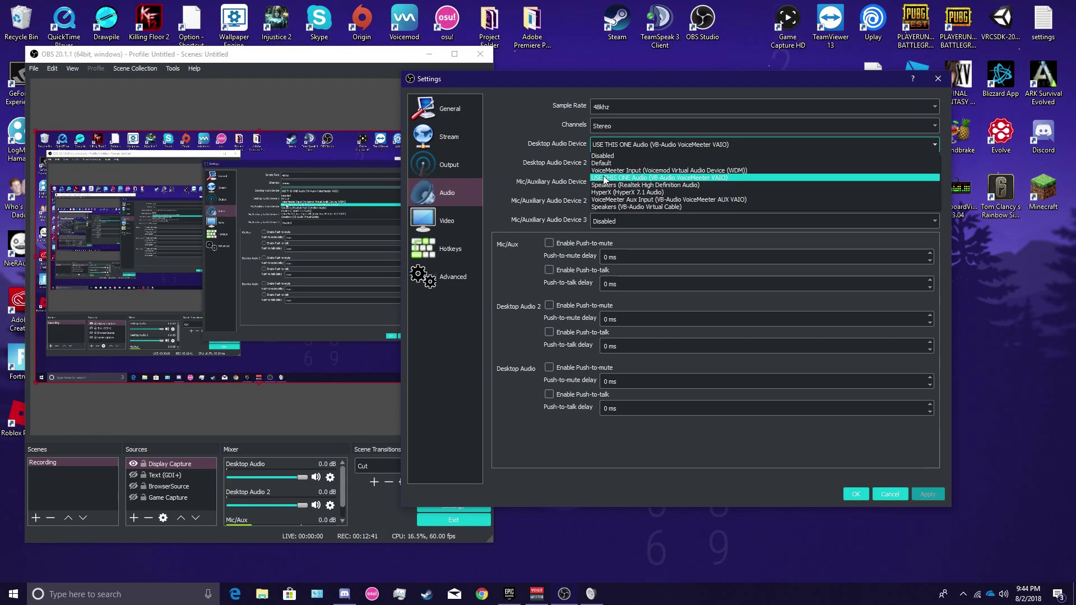
left_click(557, 155)
left_click(640, 164)
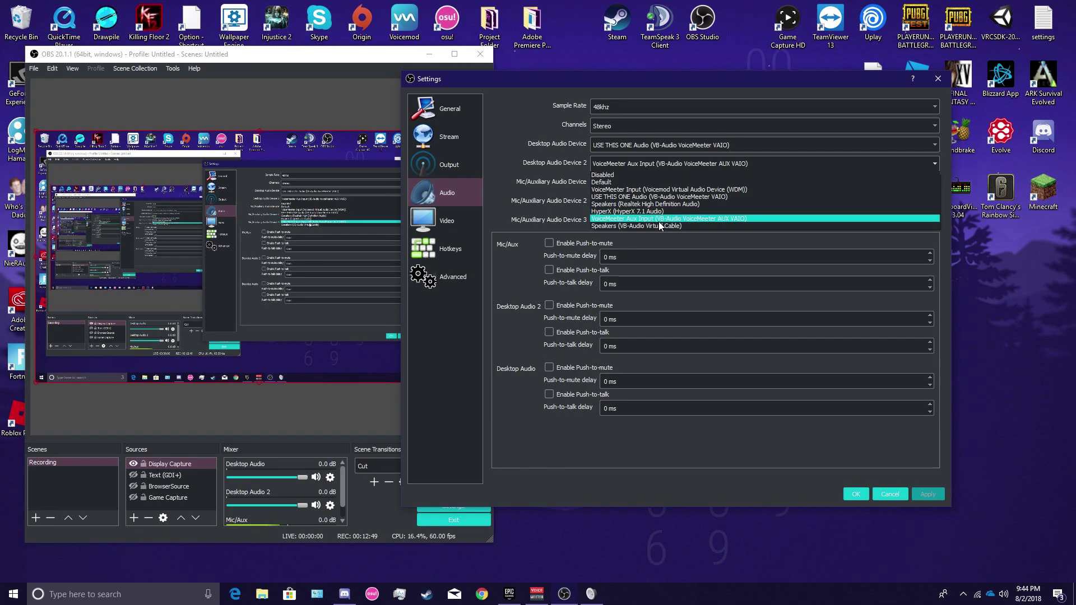
left_click(560, 211)
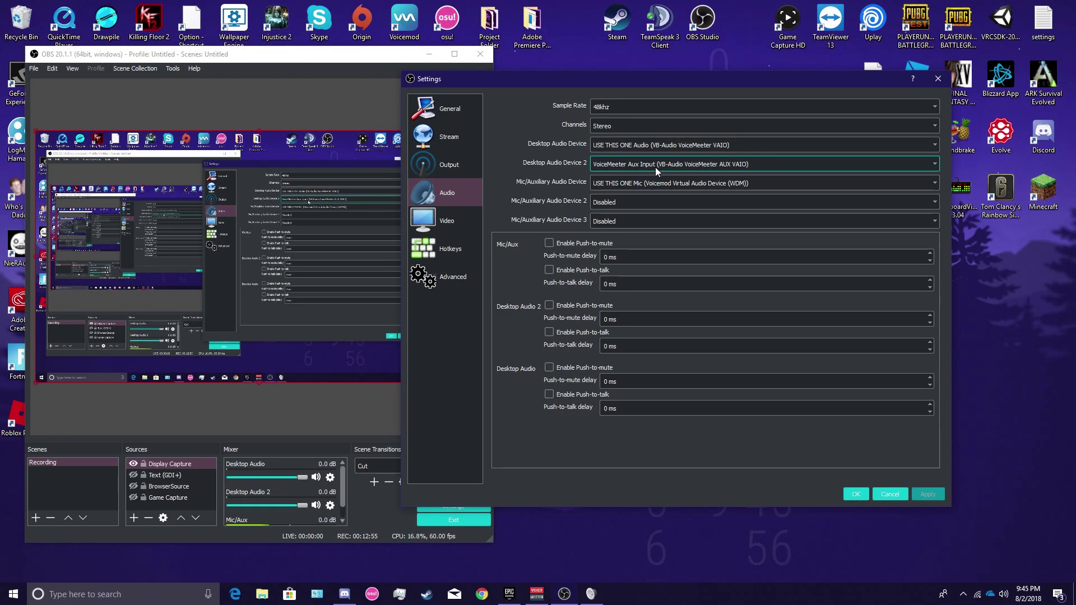
left_click(647, 179)
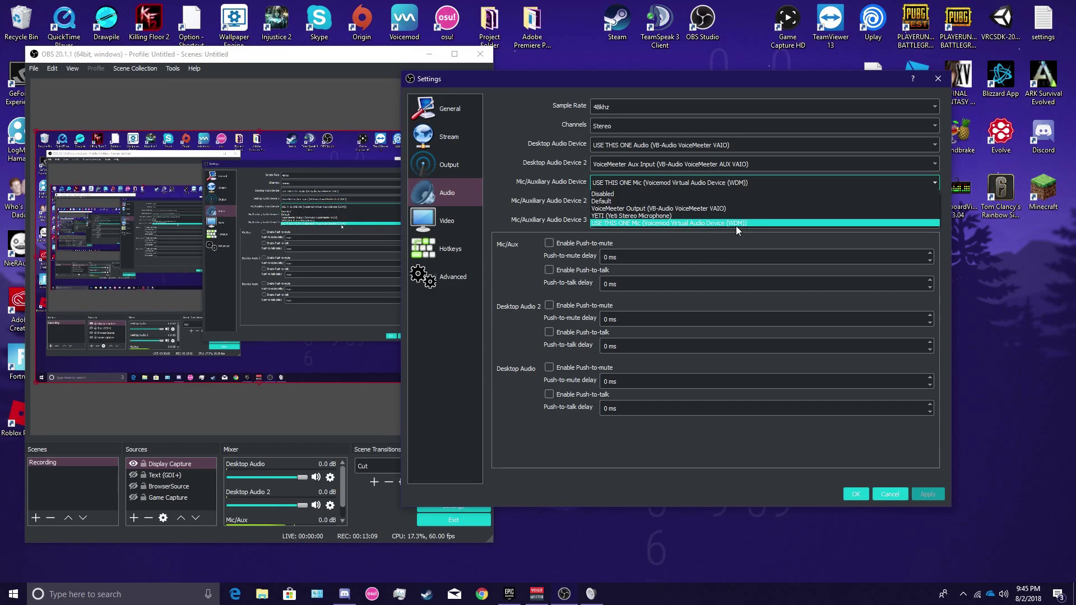
left_click(854, 494)
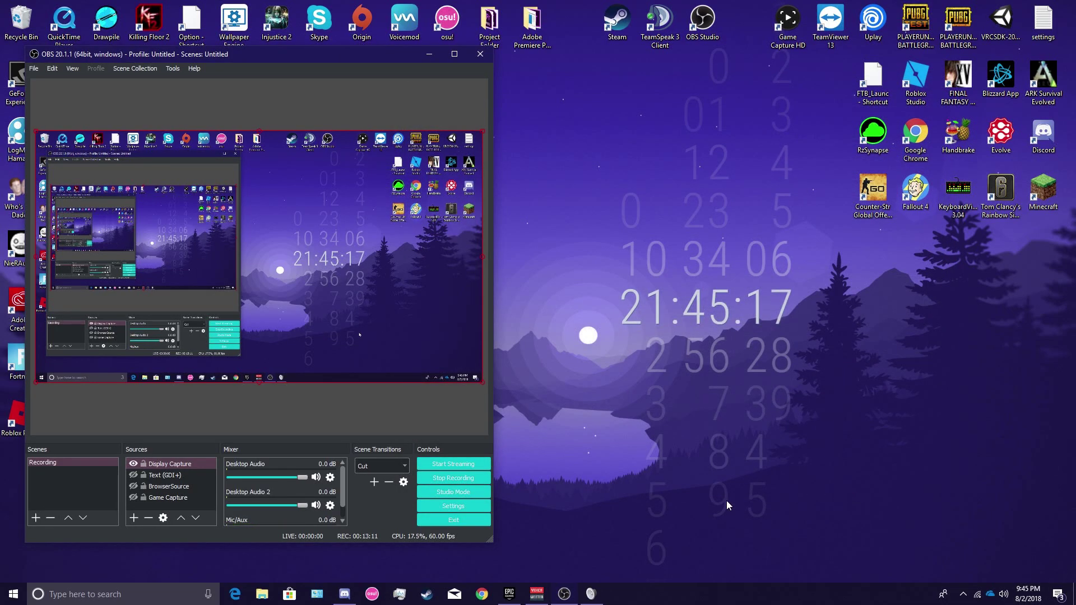
Step: Bring up VoiceMeeter to check the devices chosen for hardware output A2 and the Microphone input, and minimize it
left_click(536, 594)
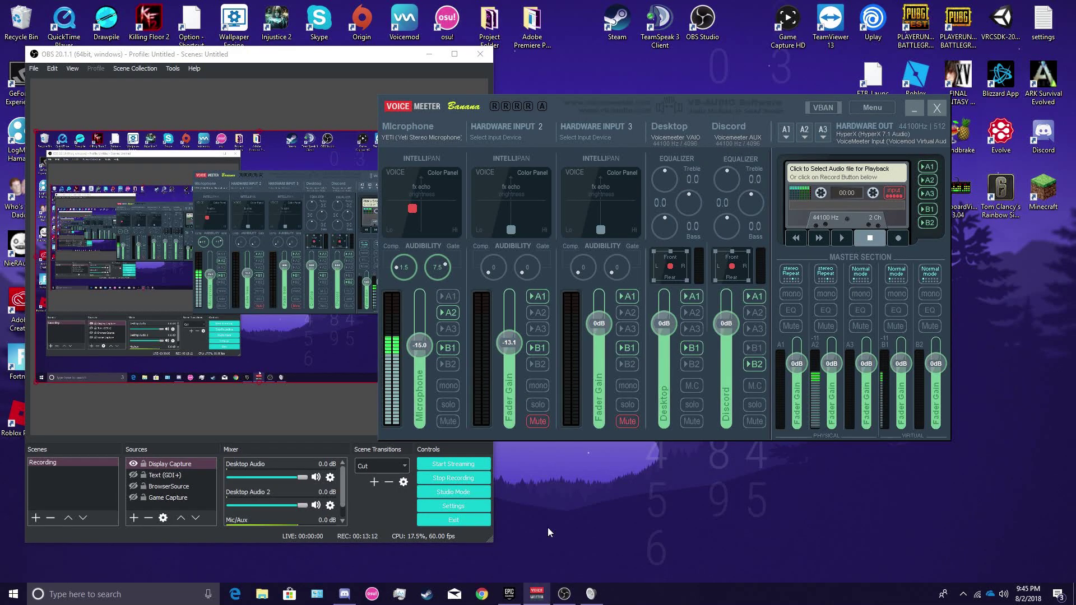
left_click(805, 132)
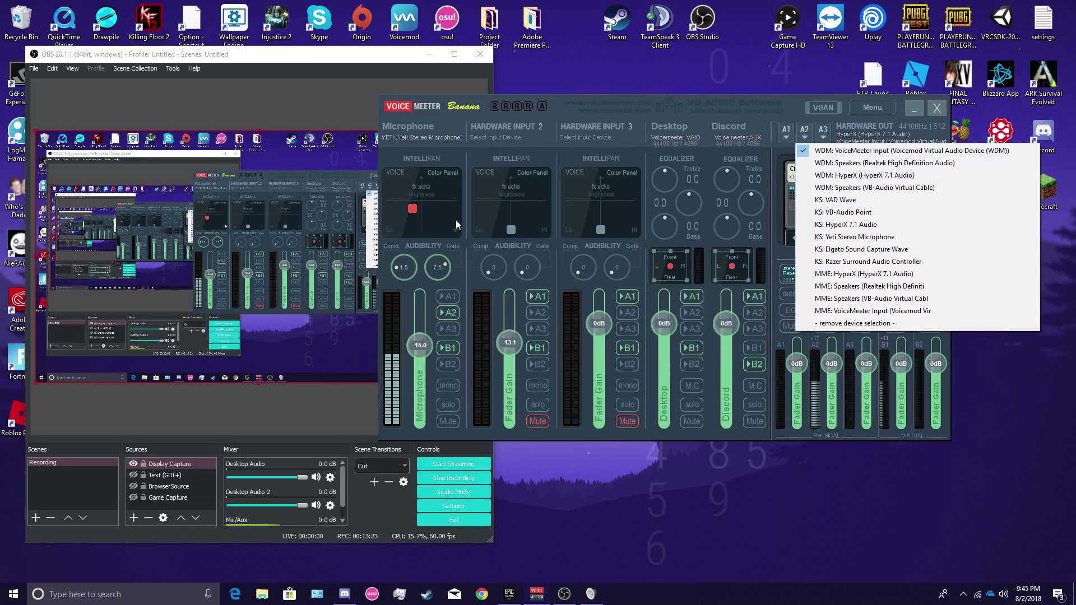
left_click(457, 146)
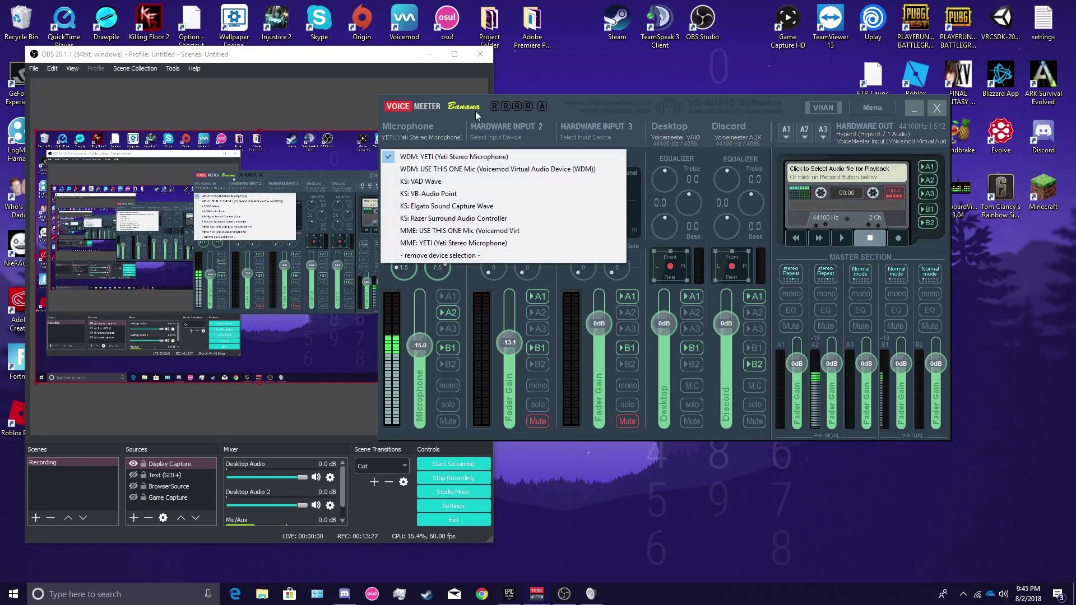
left_click(530, 118)
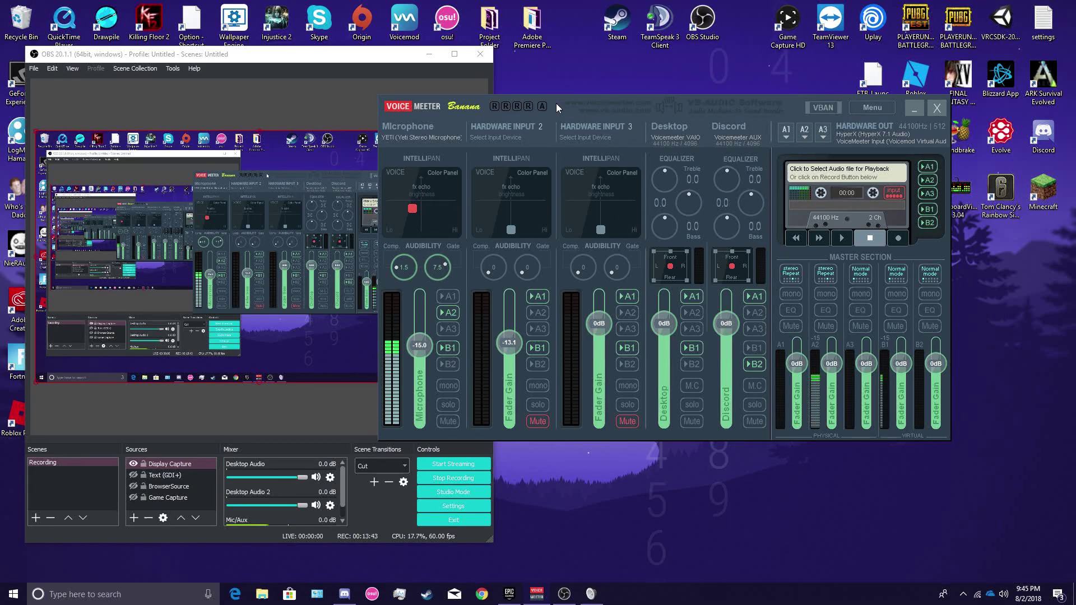
left_click(914, 106)
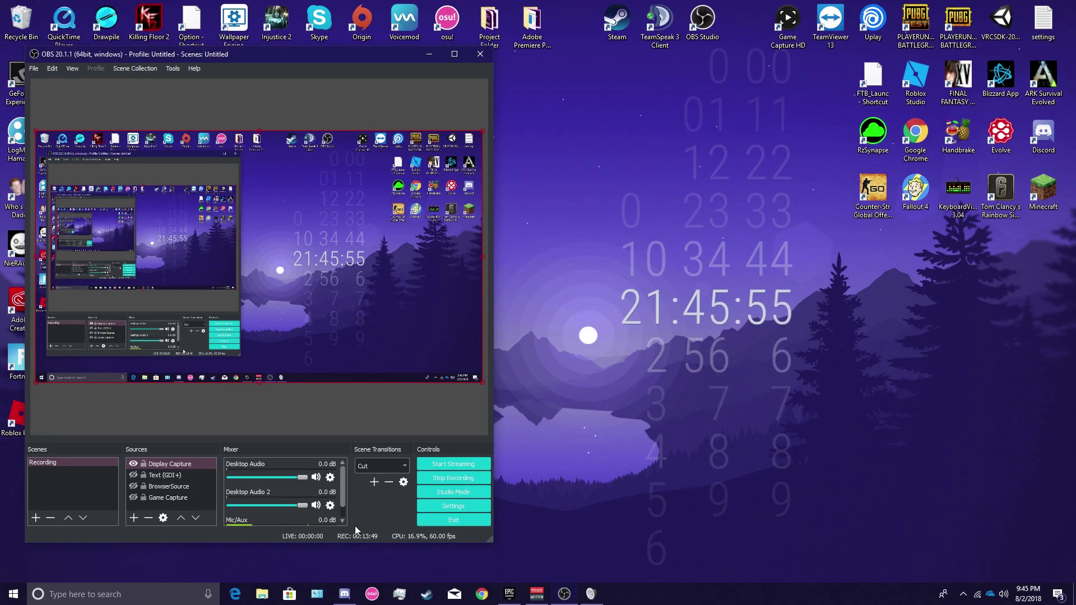
Step: Move the OBS window toward the middle of the desktop and open the mixer's Advanced Audio Properties
left_click_drag(371, 58, 599, 88)
left_click(246, 253)
right_click(539, 538)
left_click(573, 596)
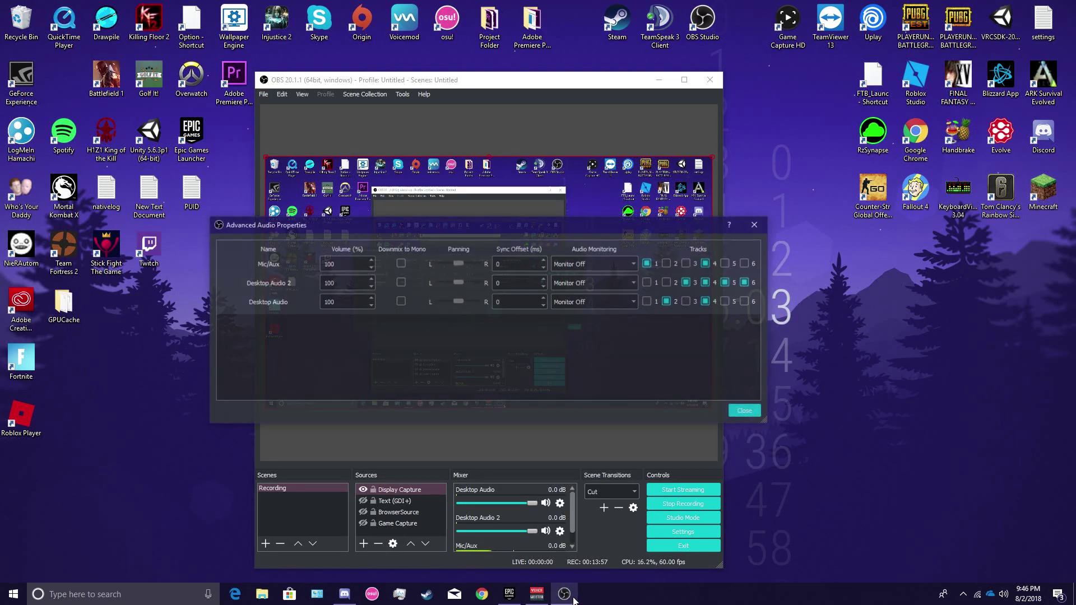
left_click_drag(610, 218, 684, 217)
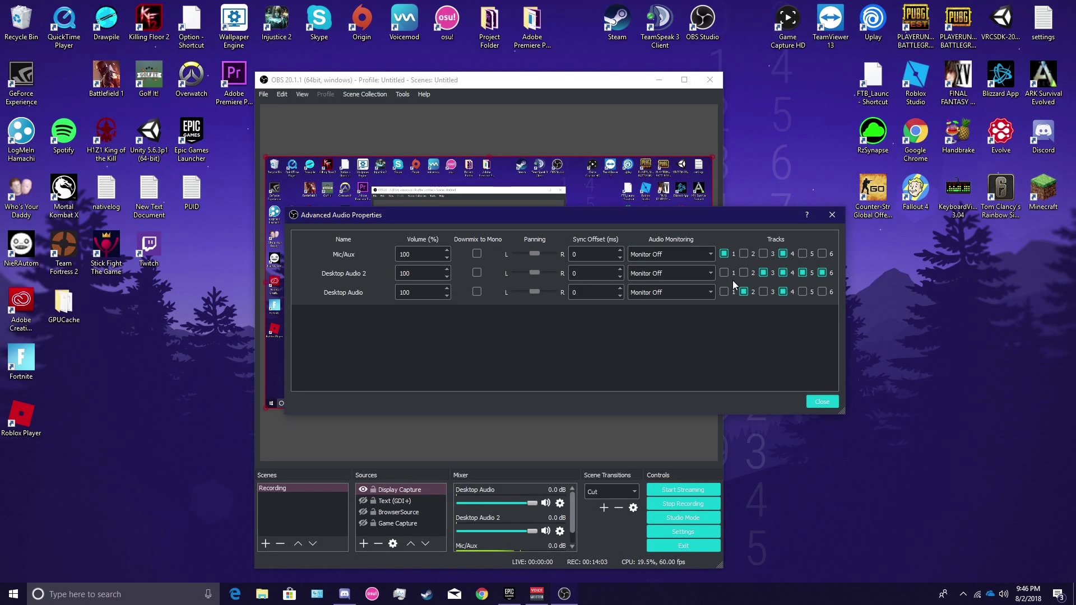
Step: Remove tracks 5 and 6 from Desktop Audio 2, leave track 3 off for Mic/Aux, and close Advanced Audio Properties
left_click(802, 273)
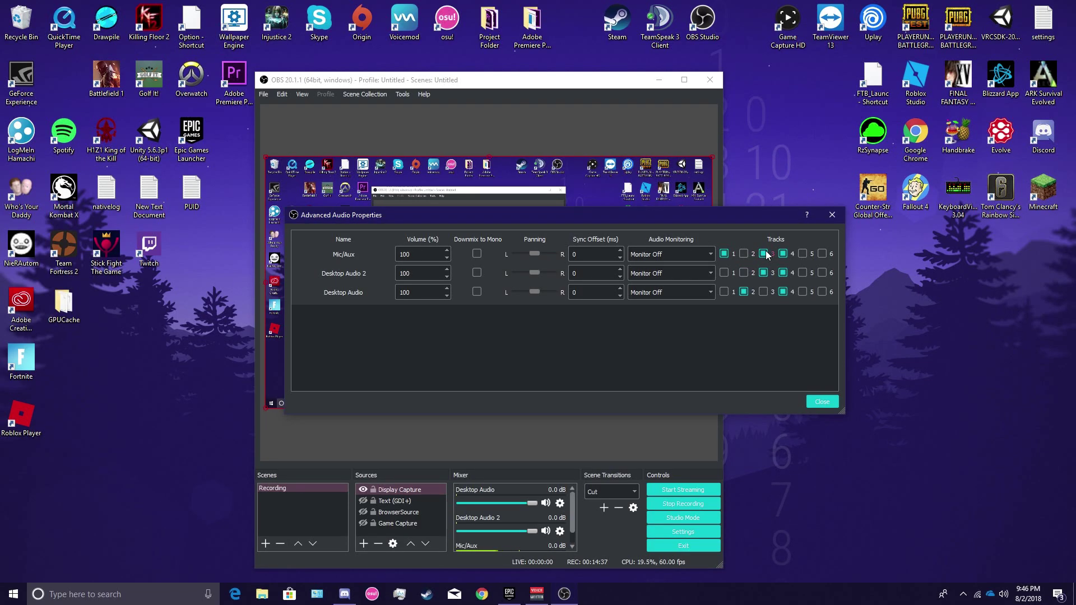
left_click(764, 254)
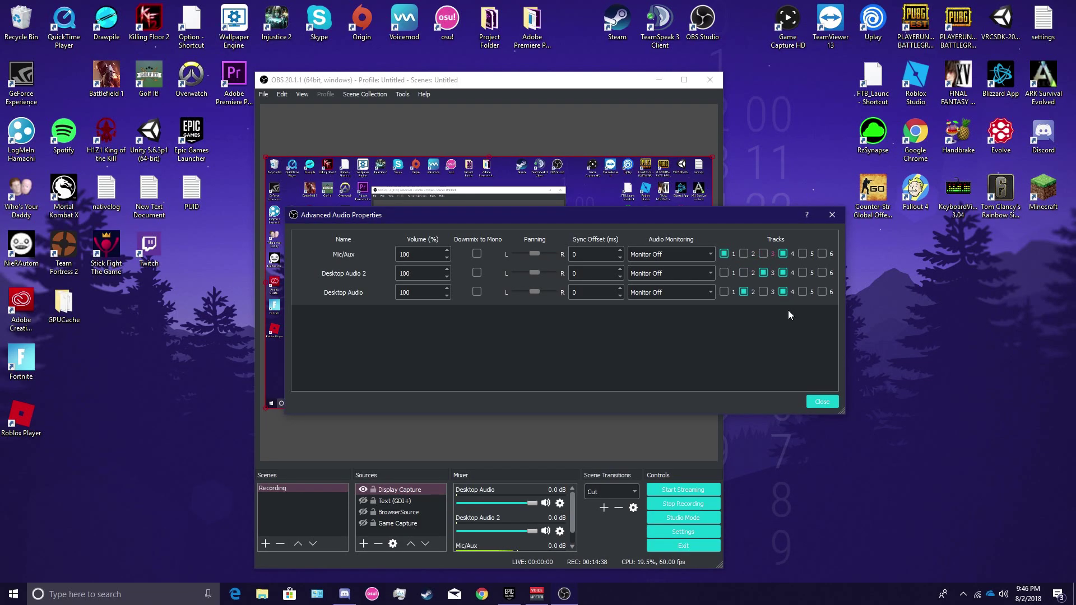
left_click(819, 399)
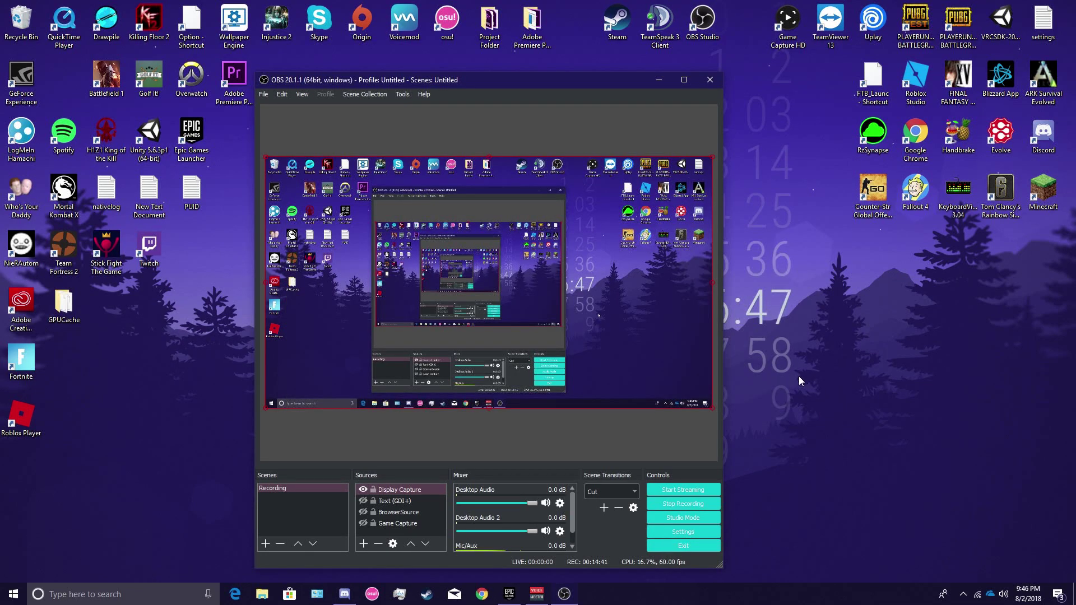
Step: Launch Fortnite from the Epic Games Launcher, minimize the launcher, and move the OBS window aside
left_click_drag(632, 82, 637, 64)
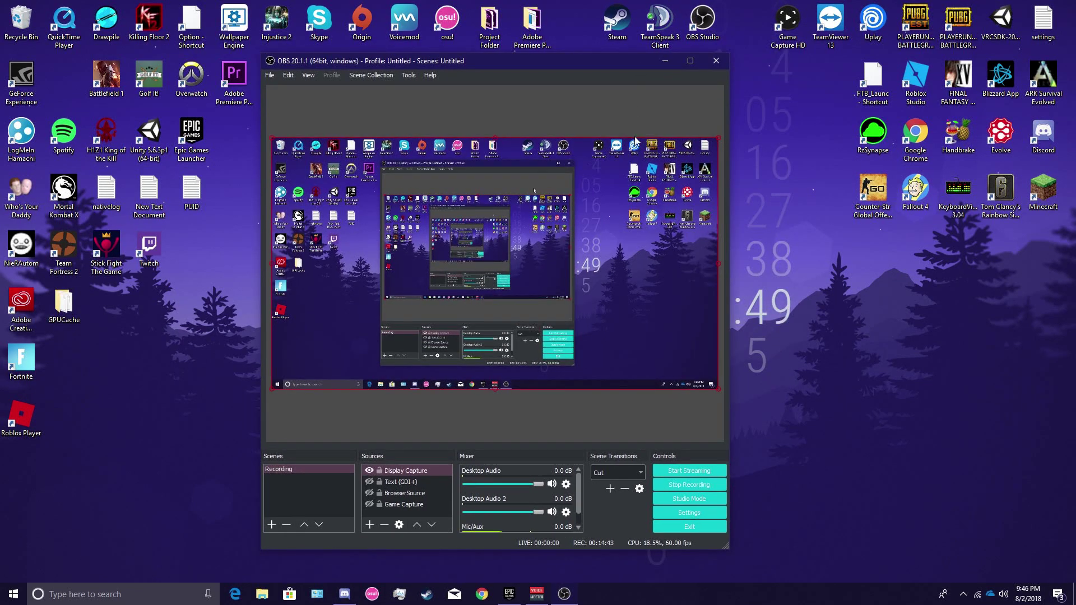
left_click(510, 597)
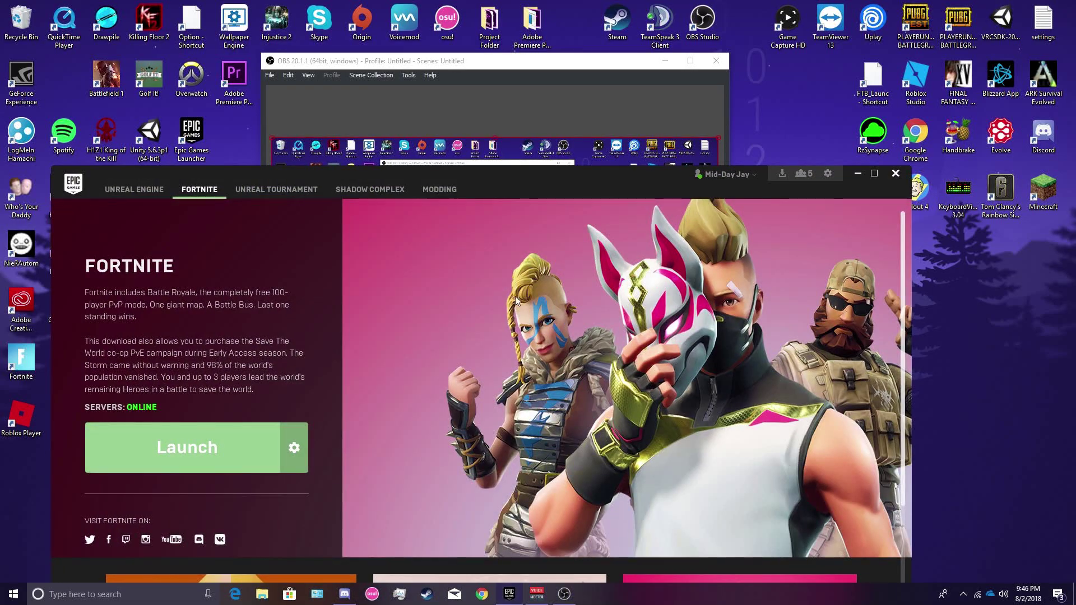
left_click(248, 446)
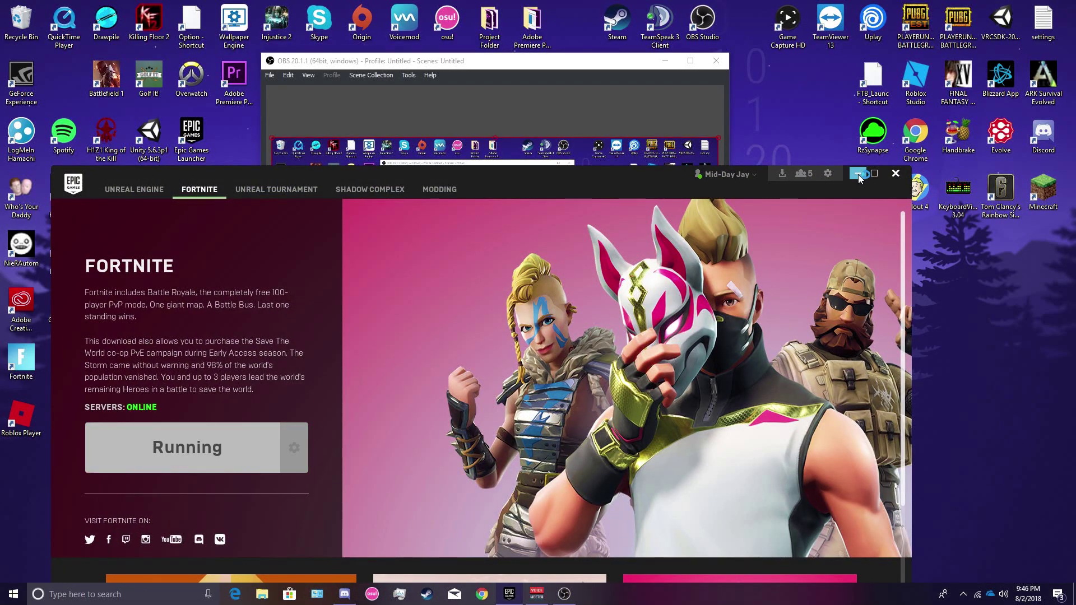
left_click(852, 173)
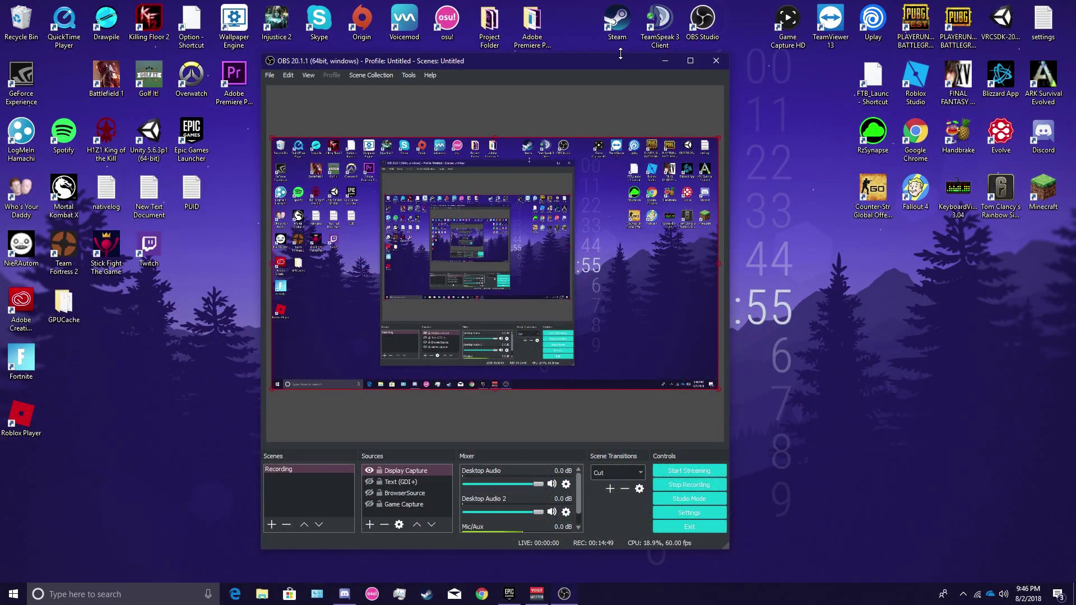
left_click_drag(625, 60, 442, 55)
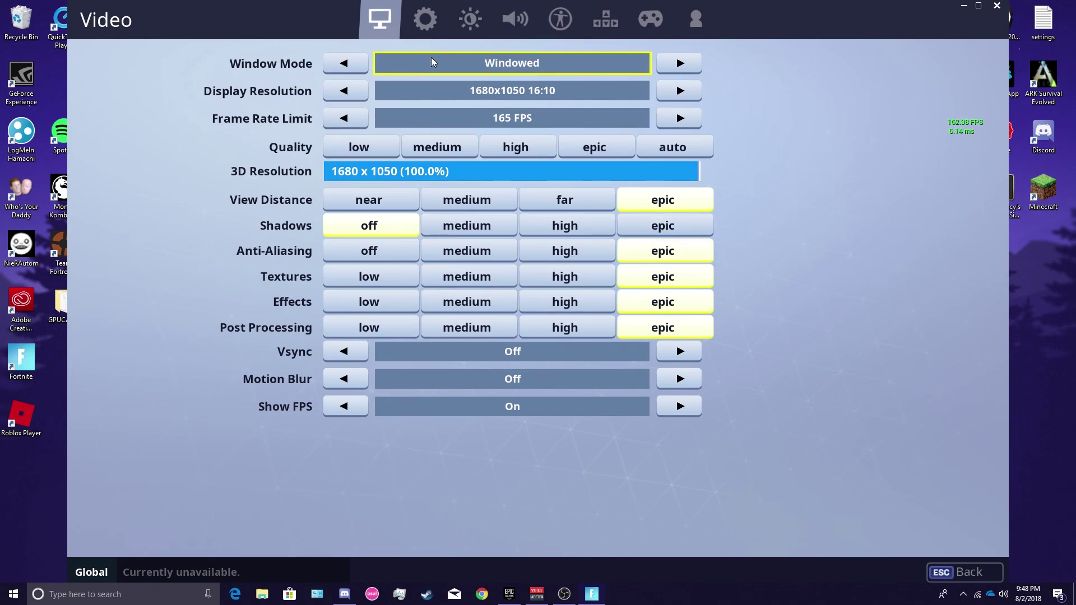
Step: Open Fortnite's audio settings and check the default playback and recording devices in Windows Sound alongside them
left_click(505, 22)
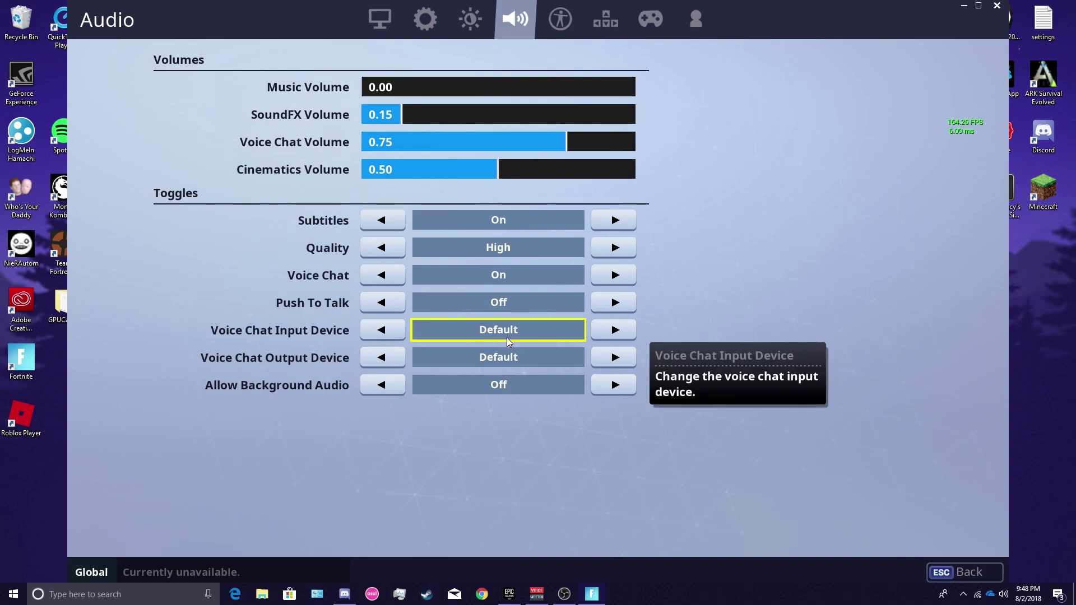
right_click(1004, 594)
left_click(988, 567)
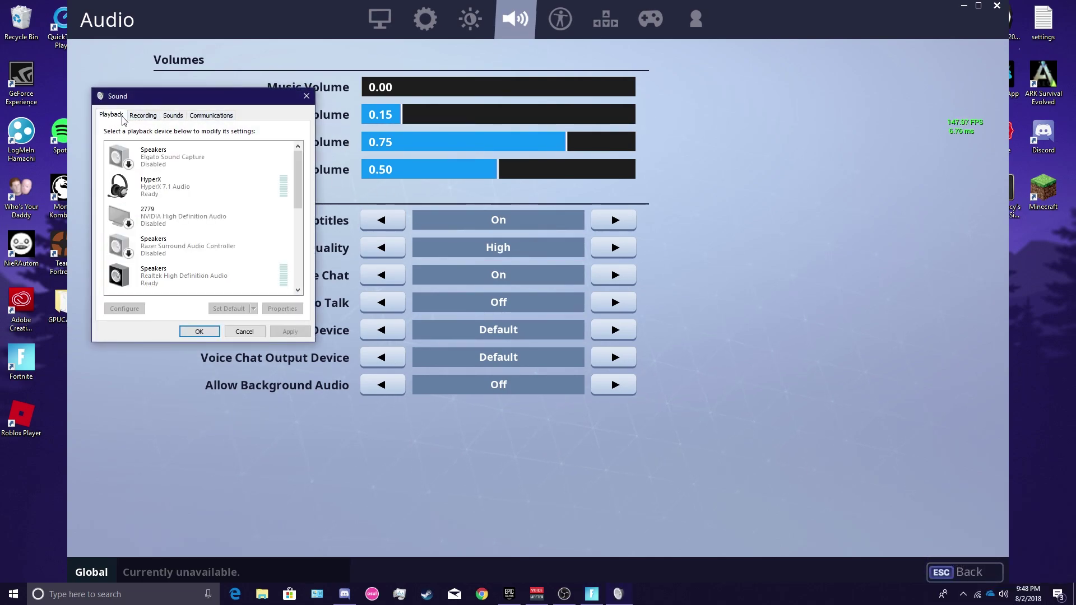
scroll(301, 193, "down", 5)
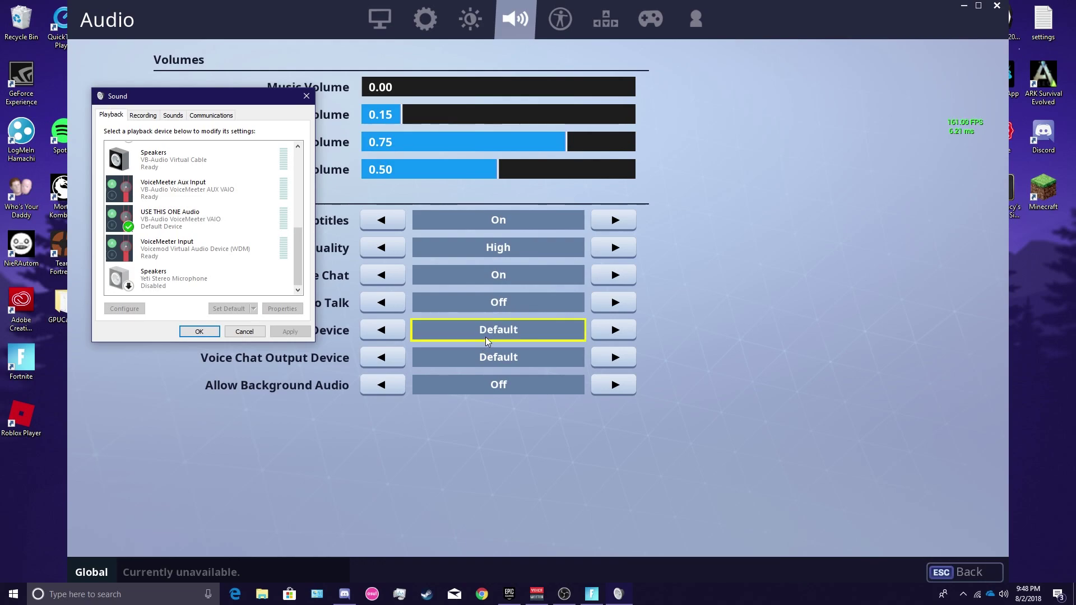
left_click_drag(214, 100, 175, 81)
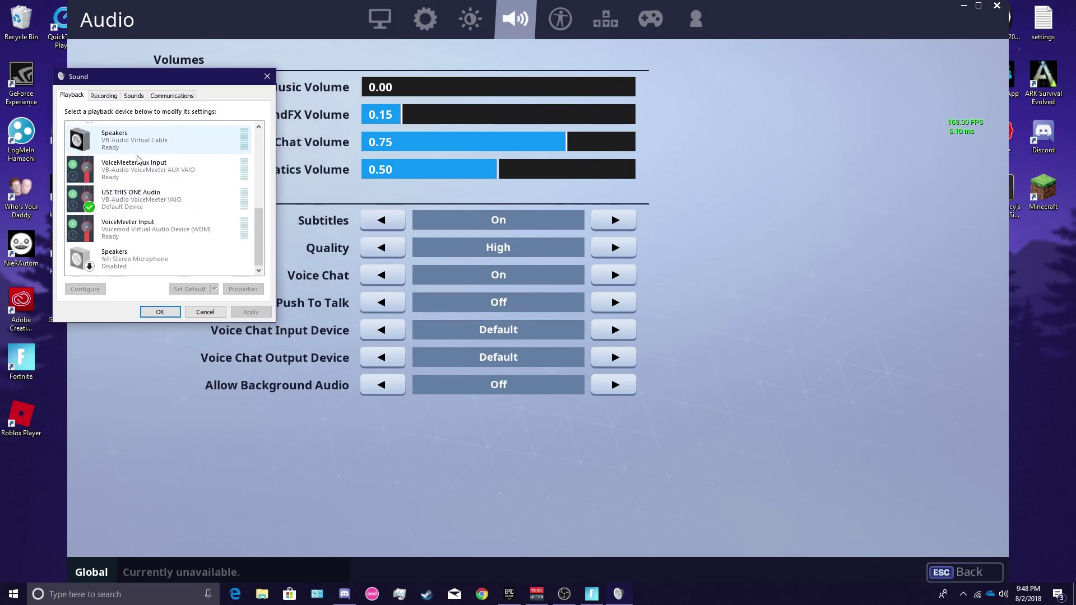
left_click(106, 96)
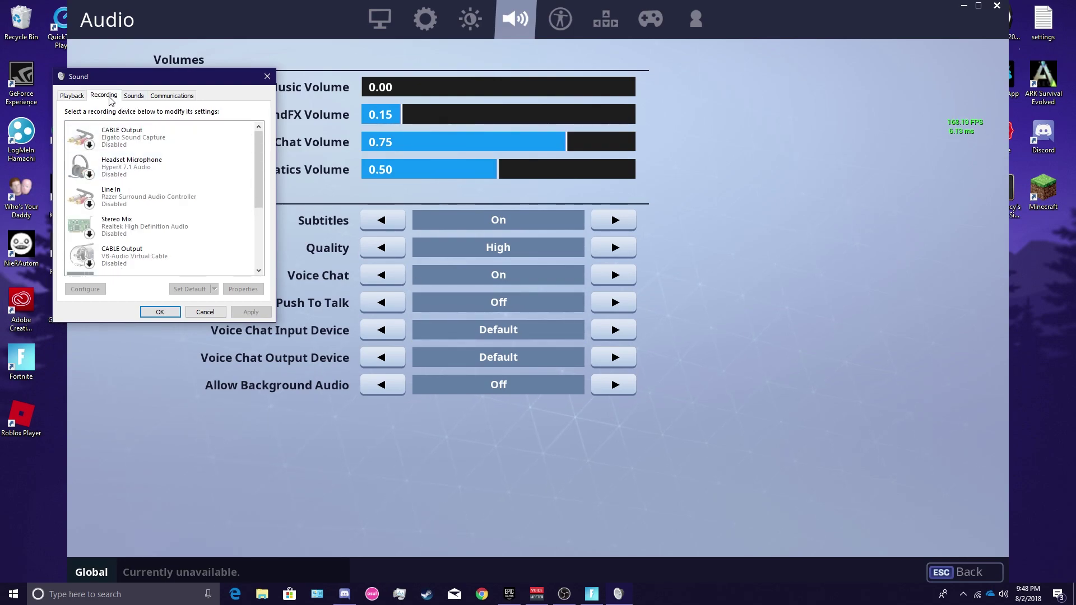
scroll(160, 136, "down", 3)
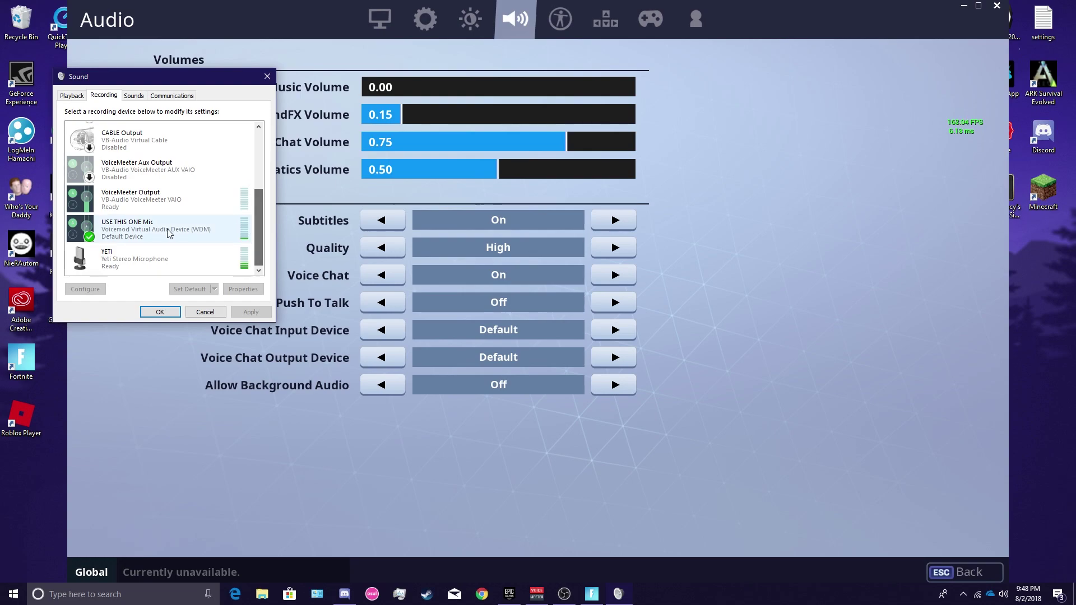
left_click(71, 95)
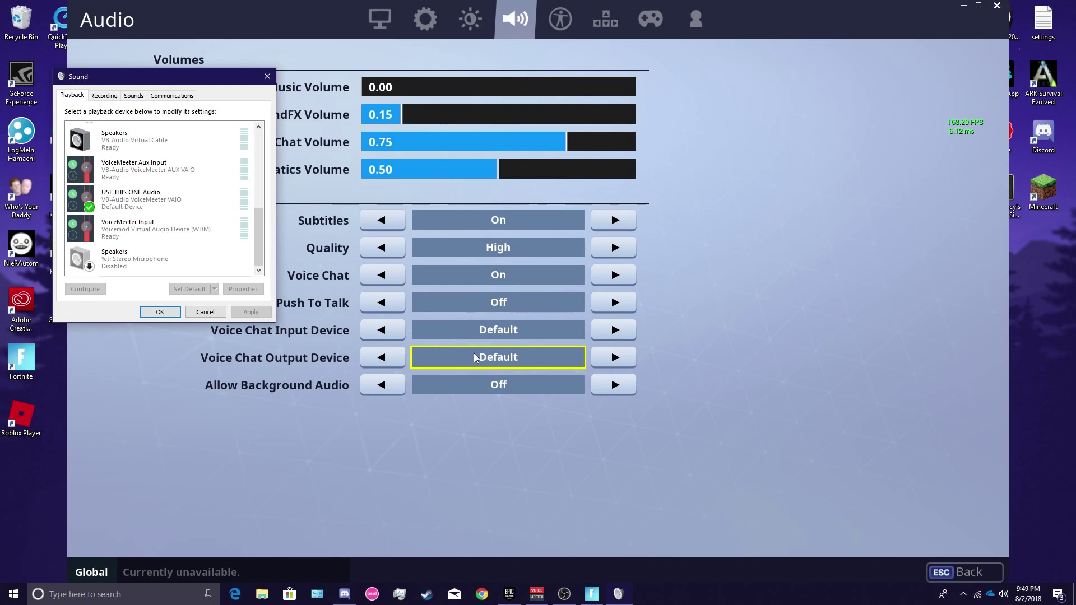
left_click(265, 78)
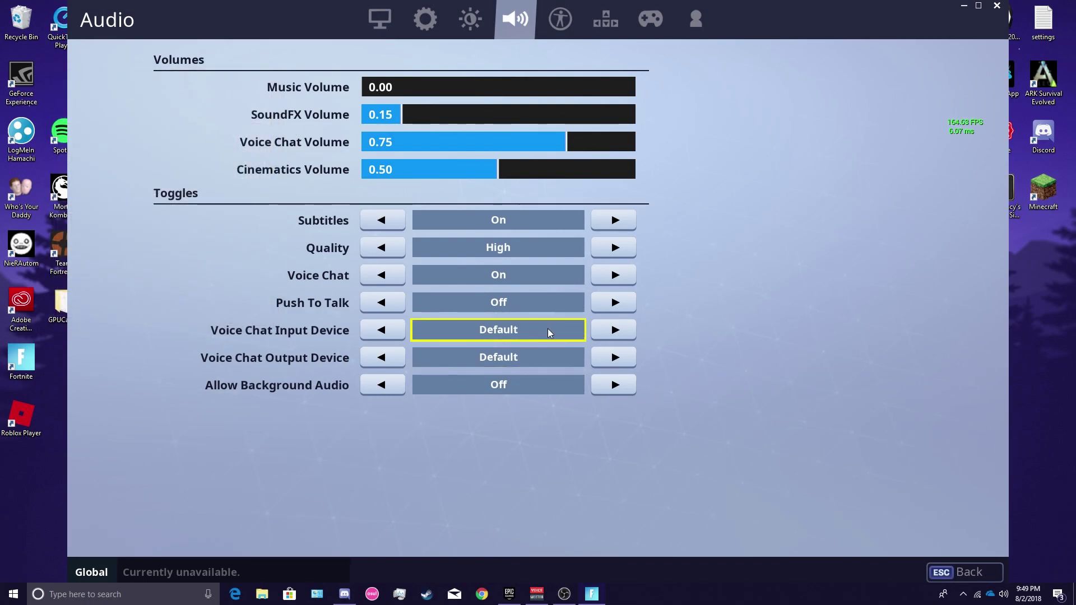
Step: Set Fortnite's Voice Chat Input Device to USE THIS ONE Mic and Output Device to USE THIS ONE Audio, apply, and return to the lobby
left_click(601, 331)
left_click(601, 330)
left_click(602, 331)
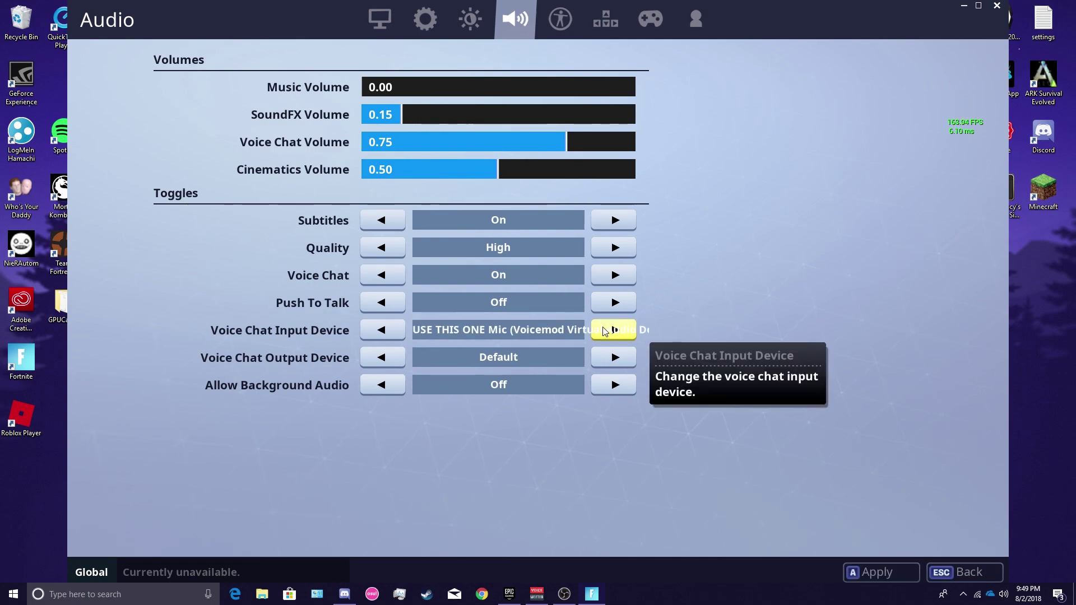
left_click(617, 363)
left_click(617, 363)
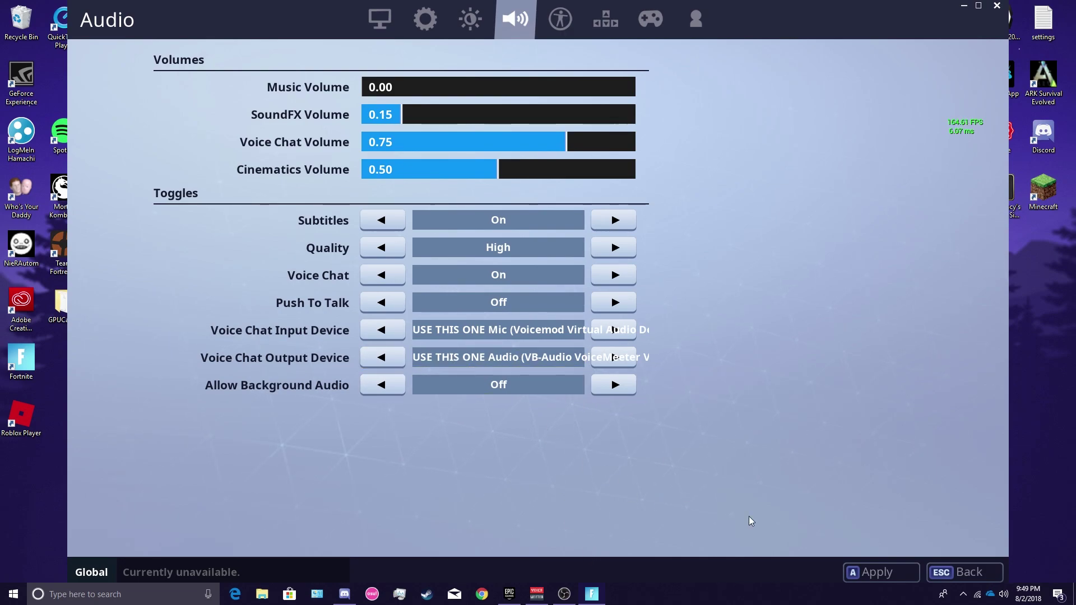
left_click(880, 572)
left_click(962, 572)
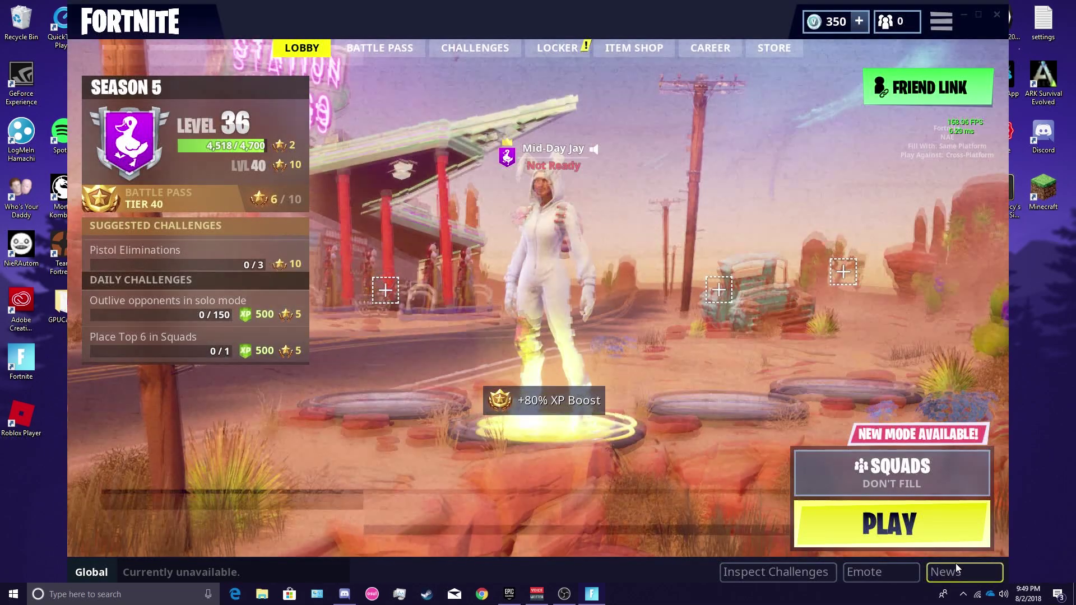
Step: Play an emote in the Fortnite lobby, and quit the game, confirming the exit
mouse_move(589, 274)
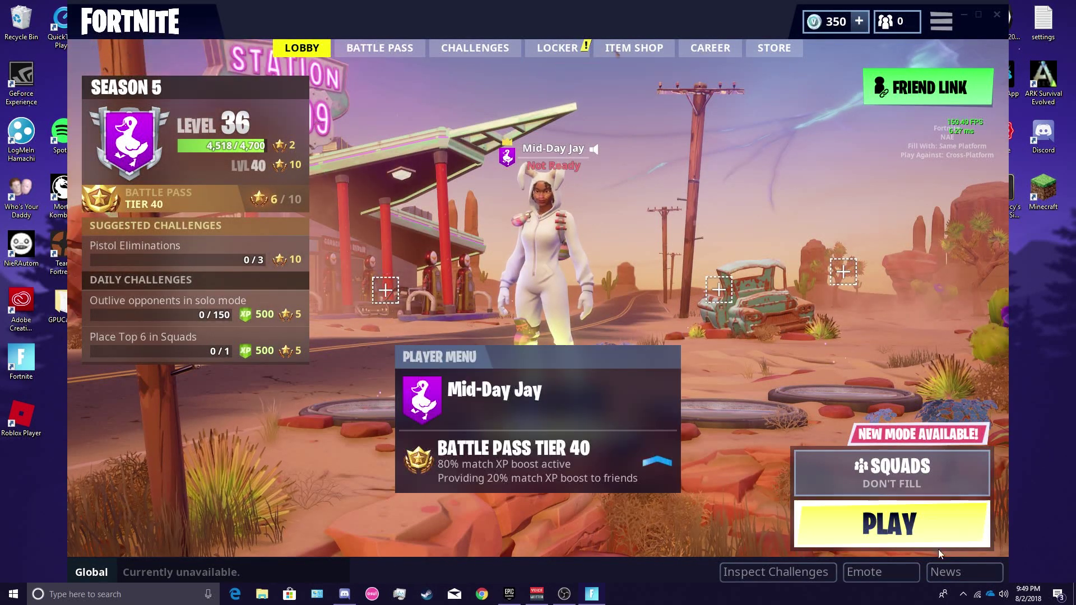
left_click(904, 568)
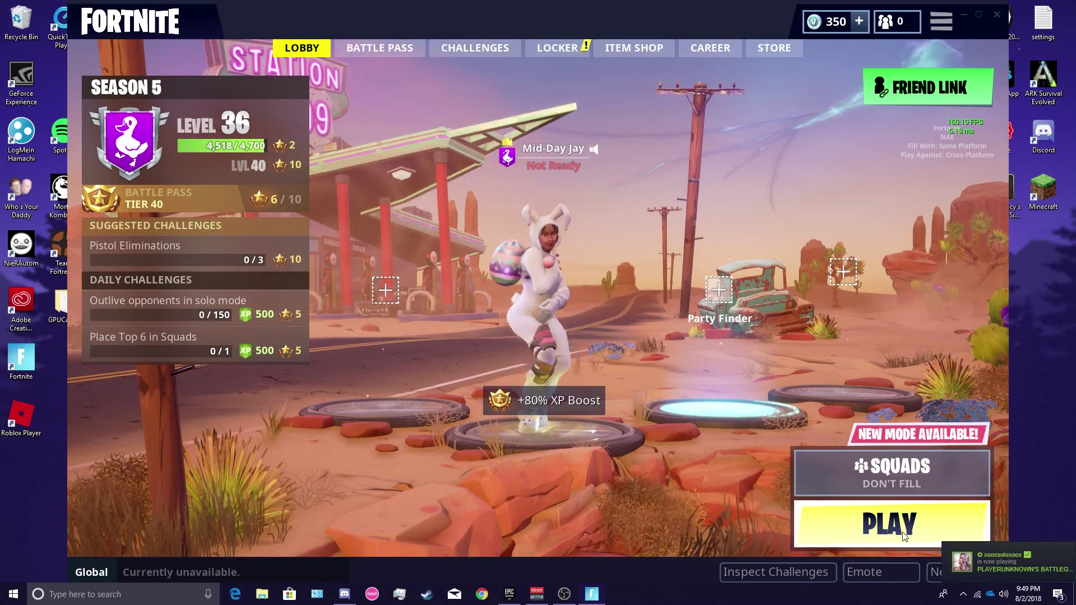
left_click(998, 16)
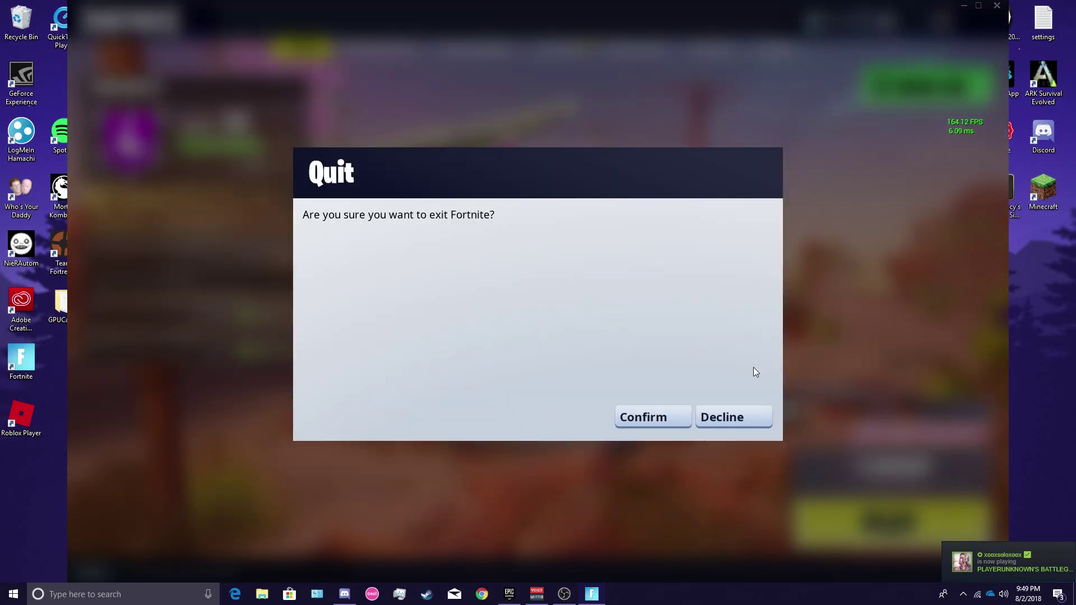
left_click(668, 419)
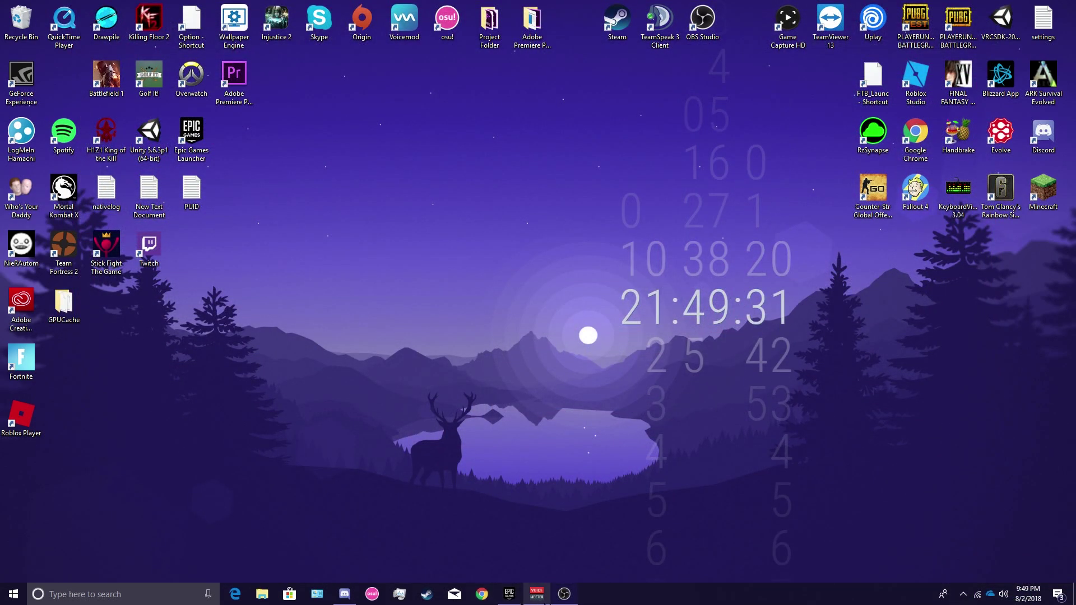
Step: Switch to VoiceMeeter Banana and move its mixer window nearer the middle of the desktop
left_click(536, 594)
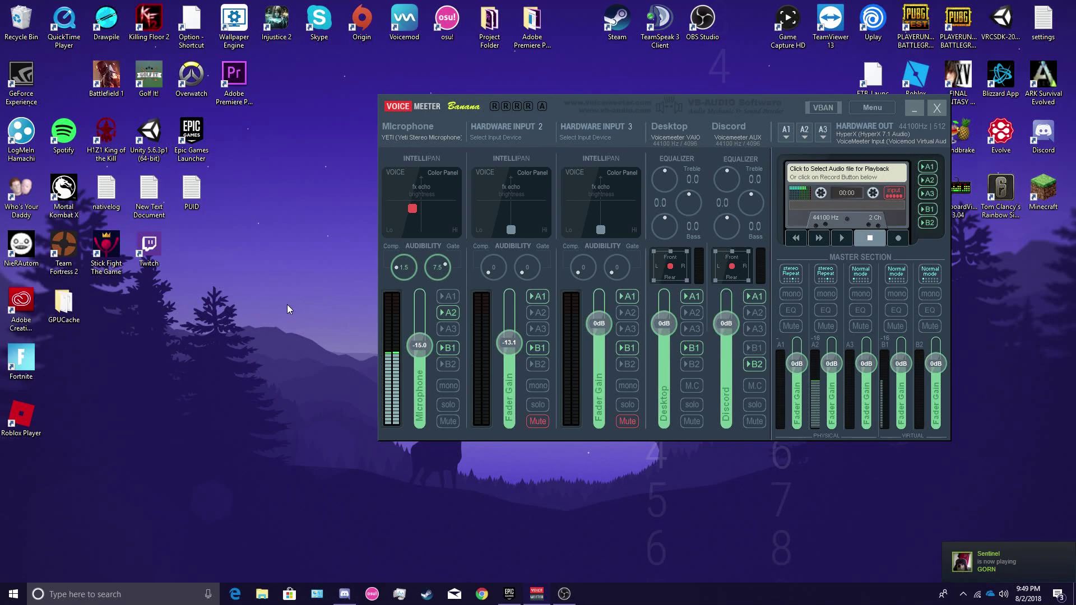
left_click_drag(714, 100, 601, 96)
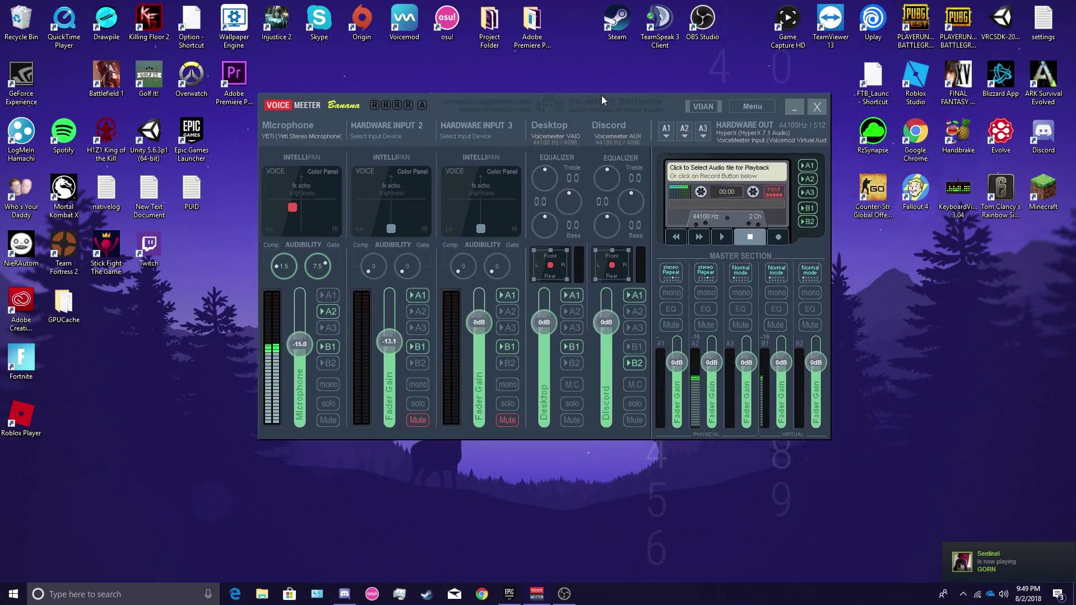